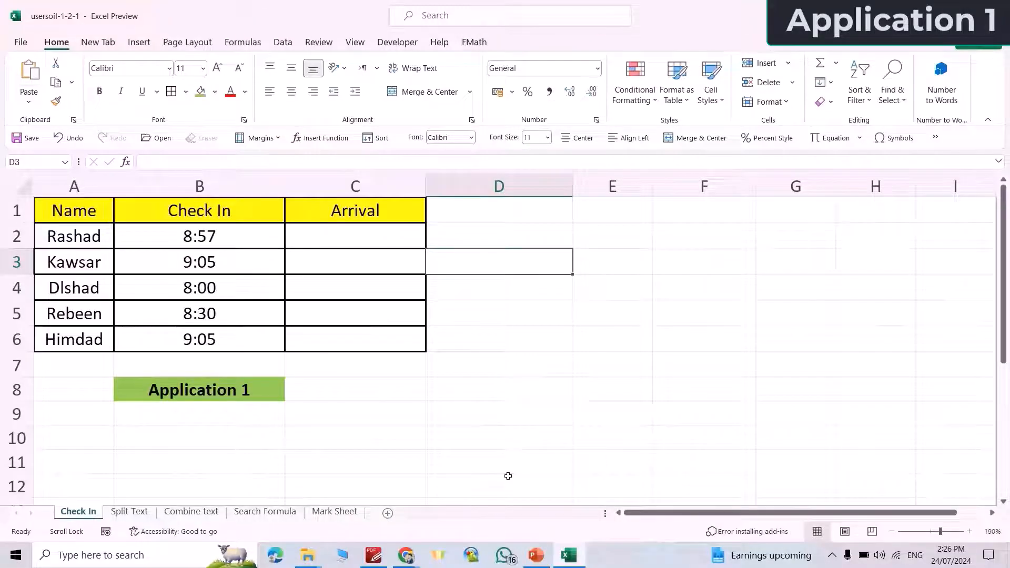
Switch to ChatGPT and ask to display "On time" in Column C for Column B times before 9AM and "Late Arrive" for others.
mouse_move(406, 555)
click(497, 494)
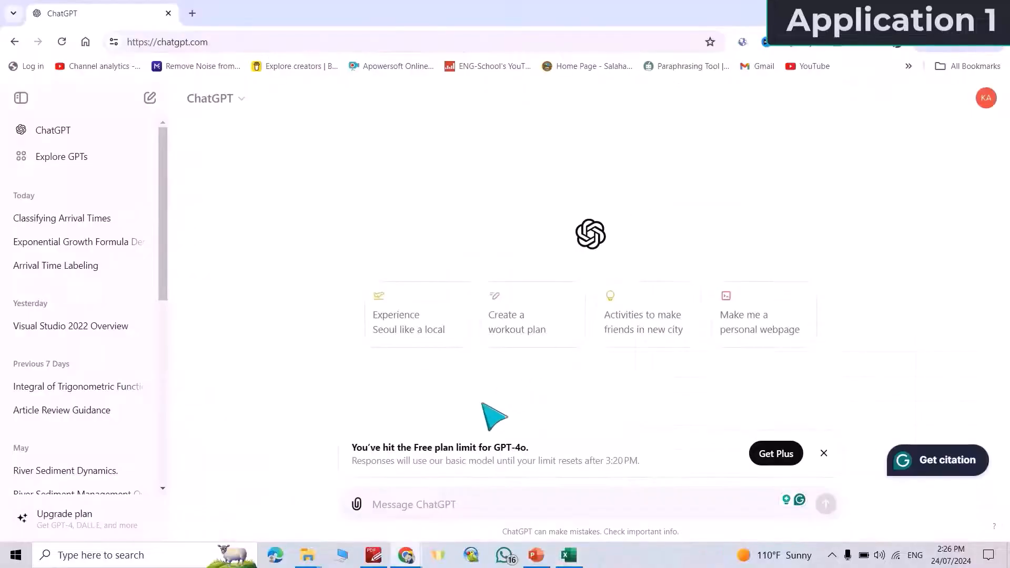
text(I have time In )
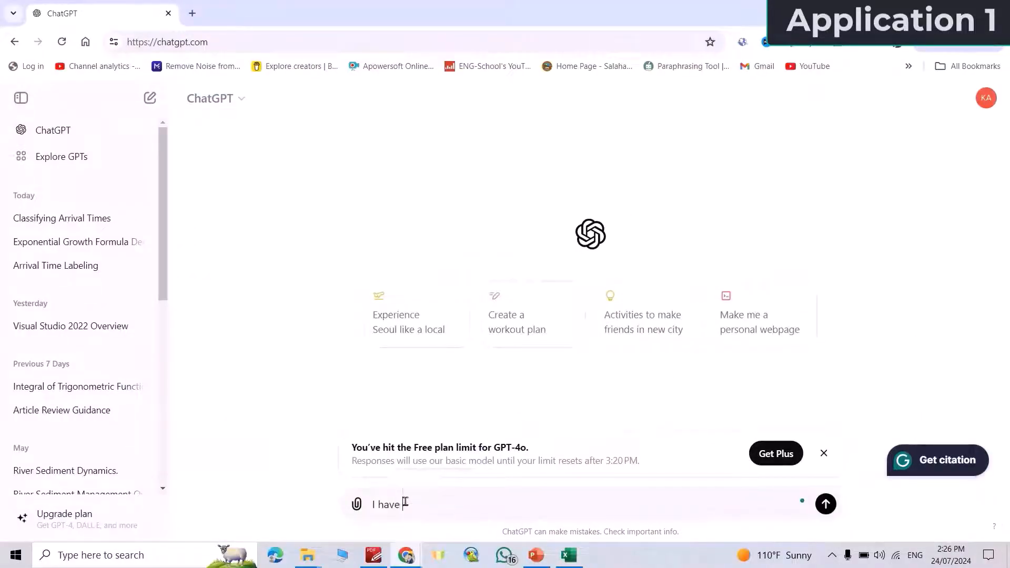
text(Column B, display On time on Column C for whom arrived Before )
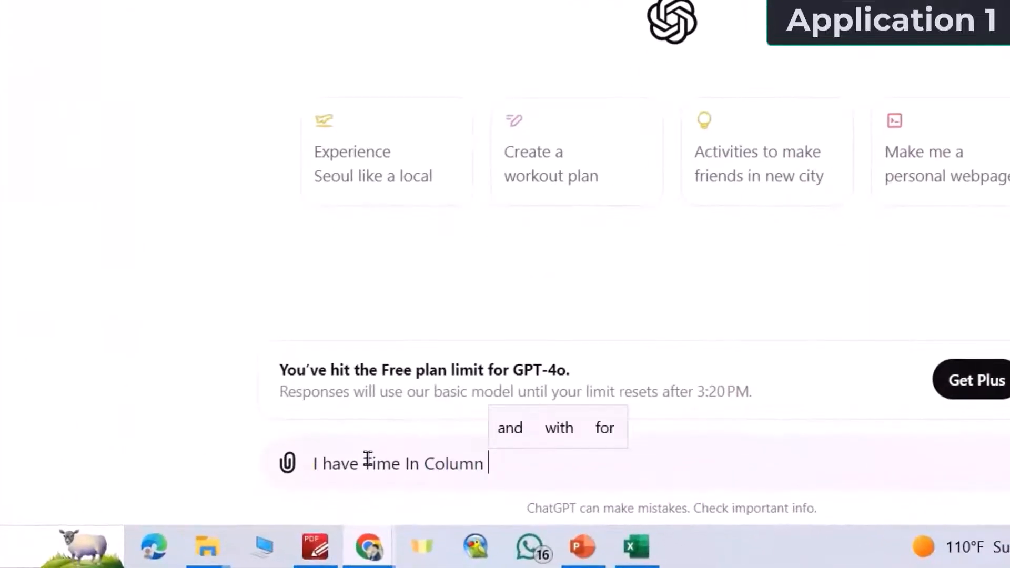
text(9AM, and Late Arrive For Others)
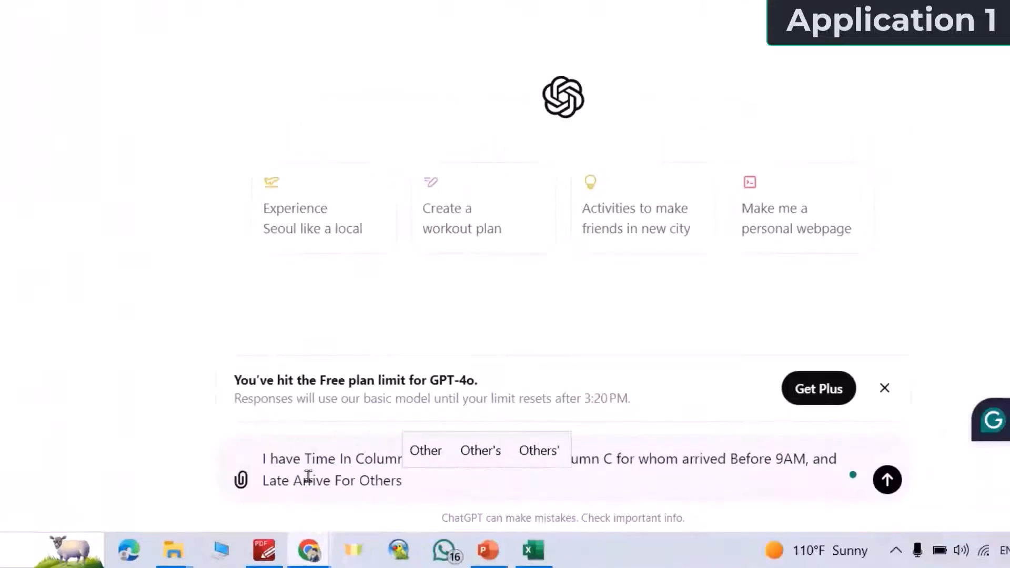
click(887, 480)
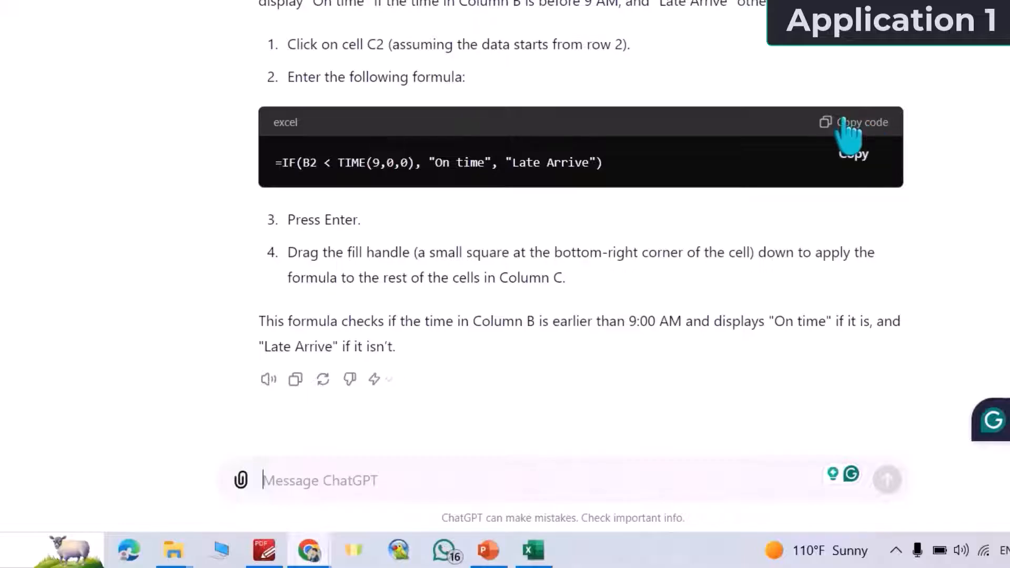
Copy ChatGPT's IF formula into cell C2 of the Excel Check In sheet and fill it down to C6.
click(847, 123)
mouse_move(533, 551)
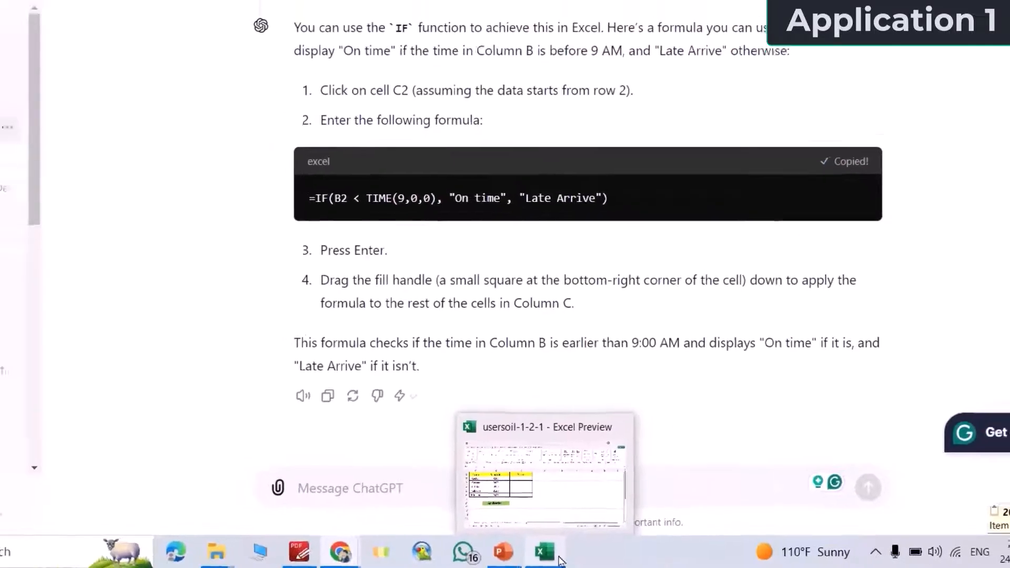
click(554, 417)
click(317, 236)
text(=IF(B2<TIME(9,0,0), "On time", "Late Arrive"))
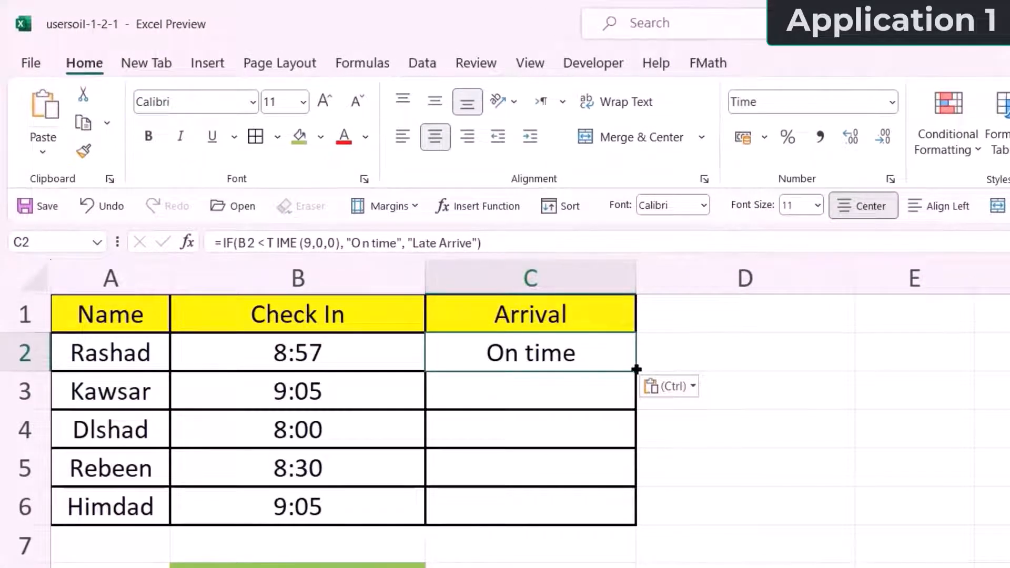
drag(636, 370, 630, 518)
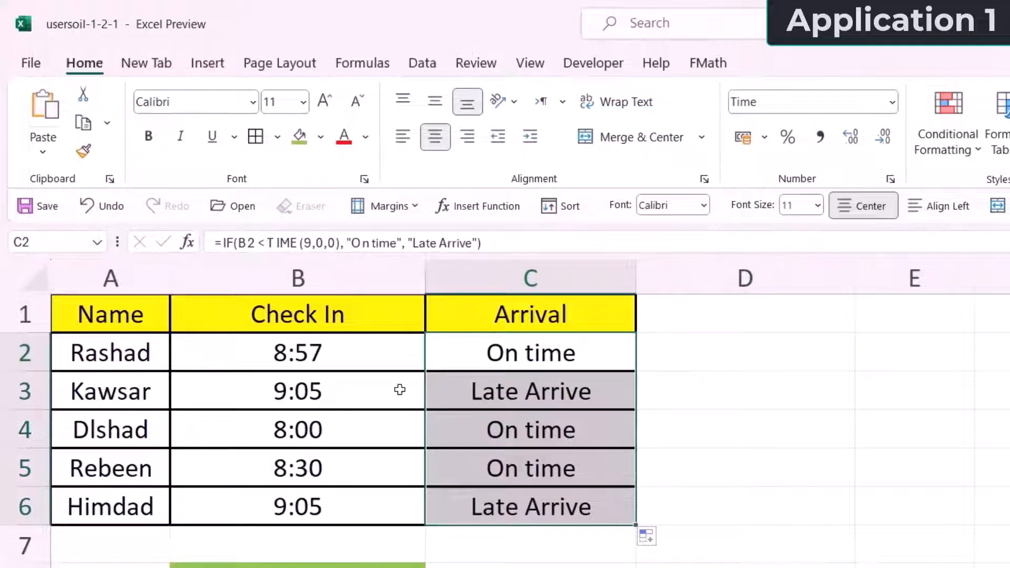
click(576, 399)
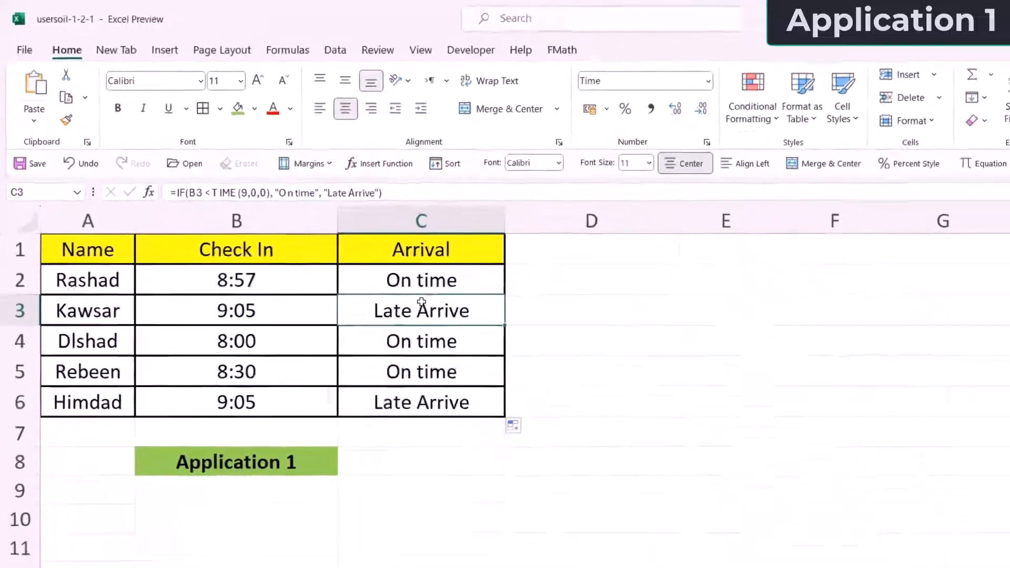
Return to the ChatGPT conversation and send the follow-up request "Highlight Late Arrive".
mouse_move(406, 559)
click(470, 536)
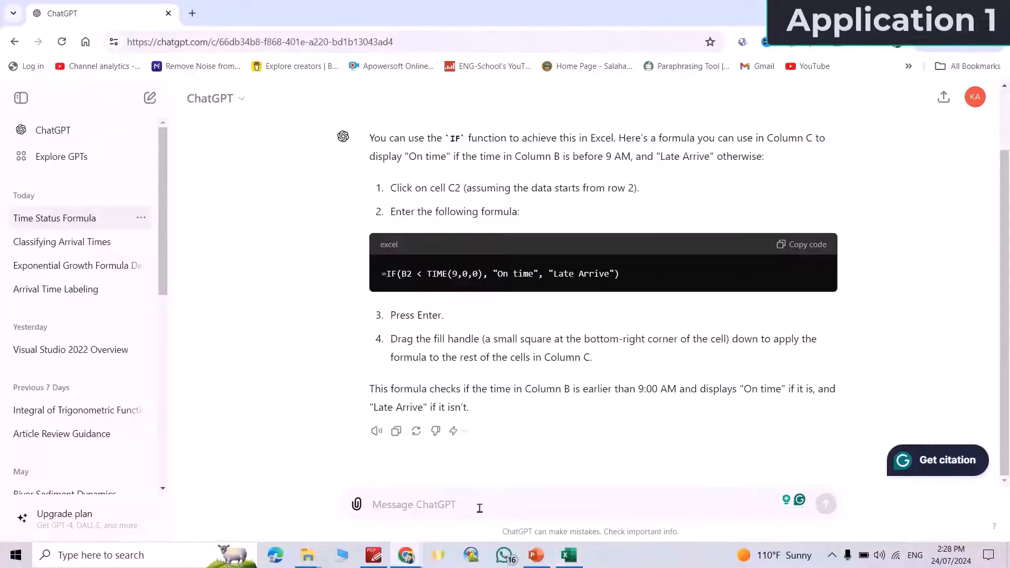
click(478, 507)
text(Highlight Late Arrive)
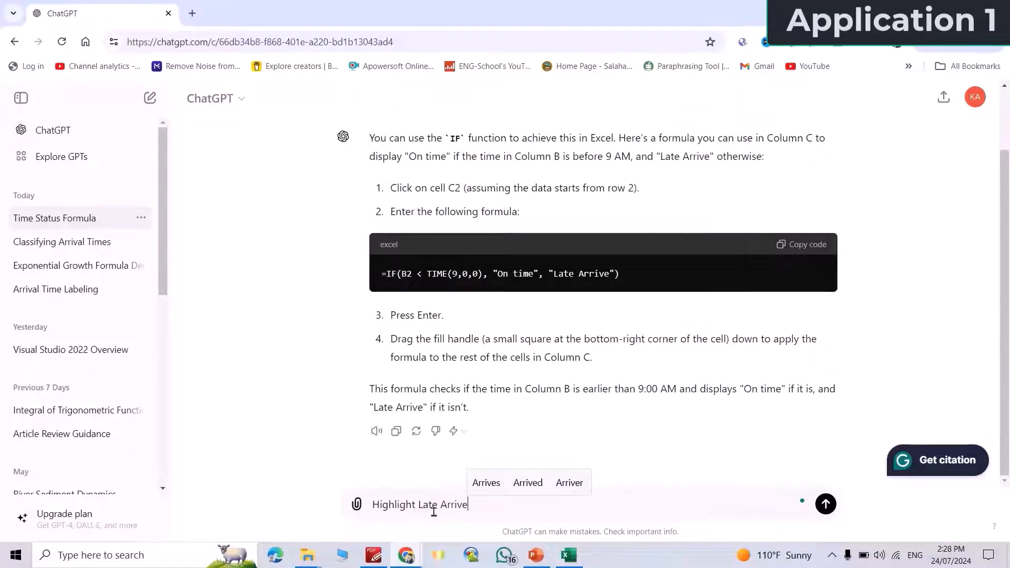
key(Return)
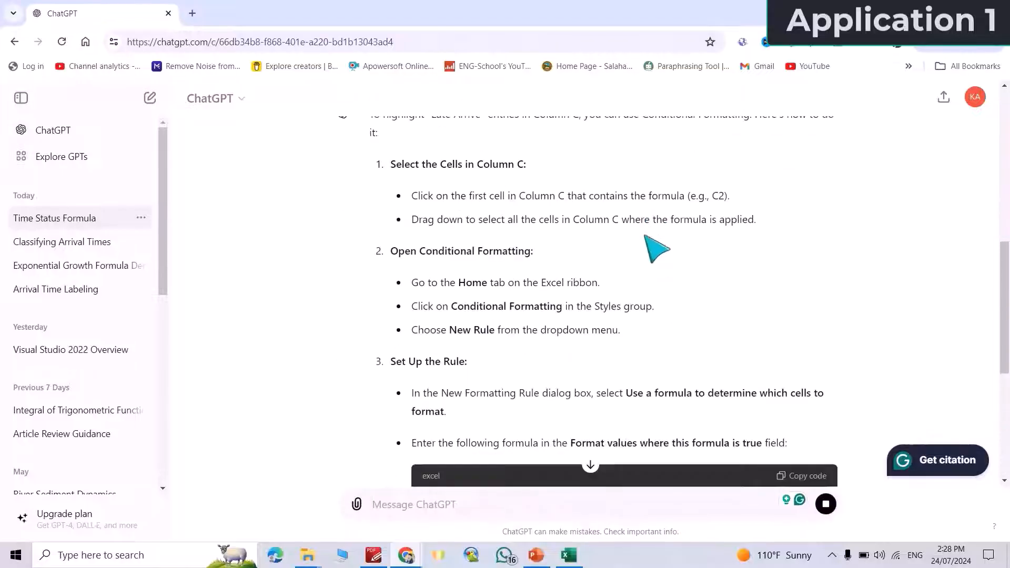
Arrange the workbook and the ChatGPT window side by side, with Excel on the left half.
key(super+Right)
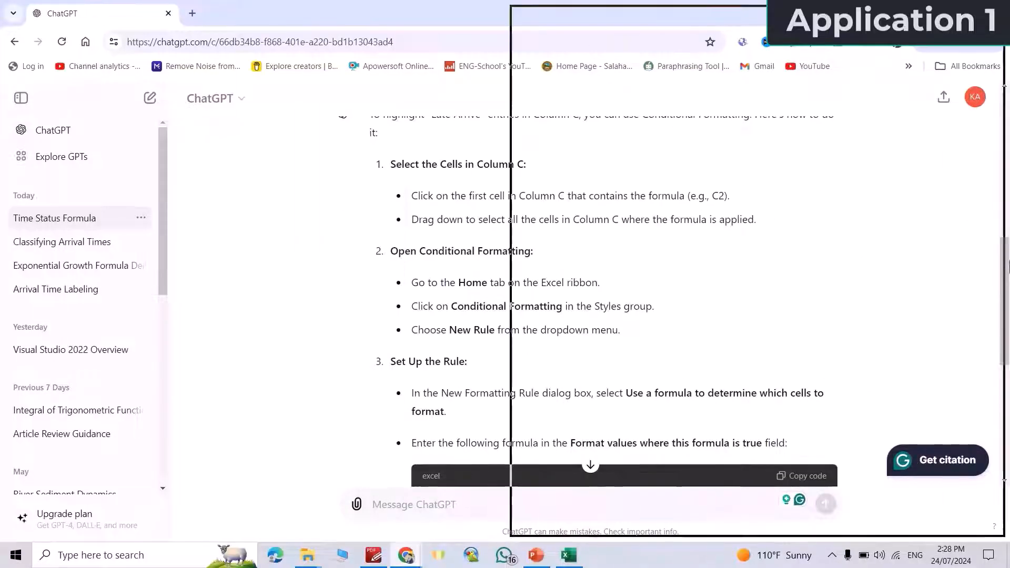
drag(263, 16, 3, 214)
click(652, 153)
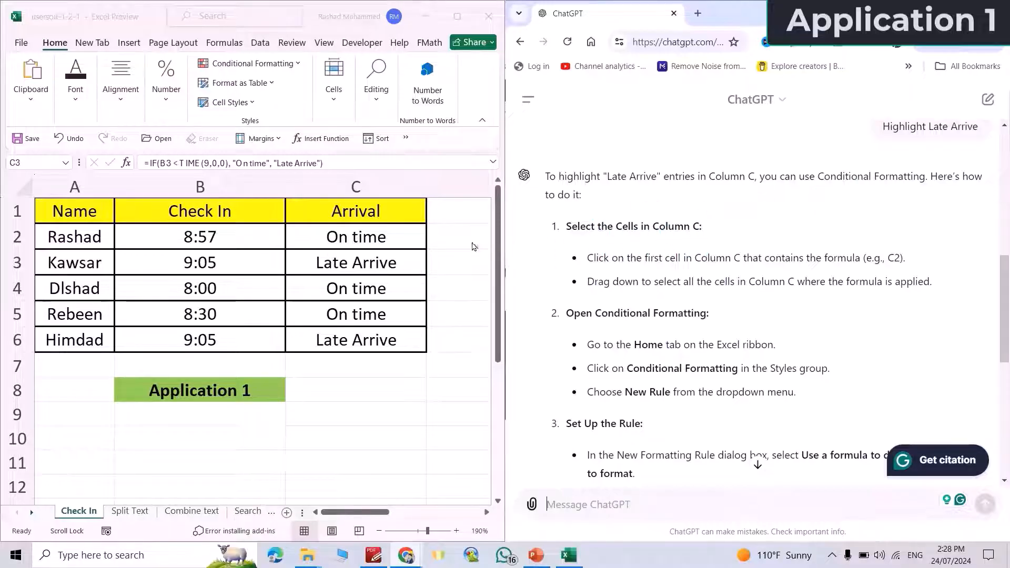
Create a formula-based conditional formatting rule for C2:C6 using ChatGPT's formula =C2="Late Arrive".
drag(391, 242, 376, 341)
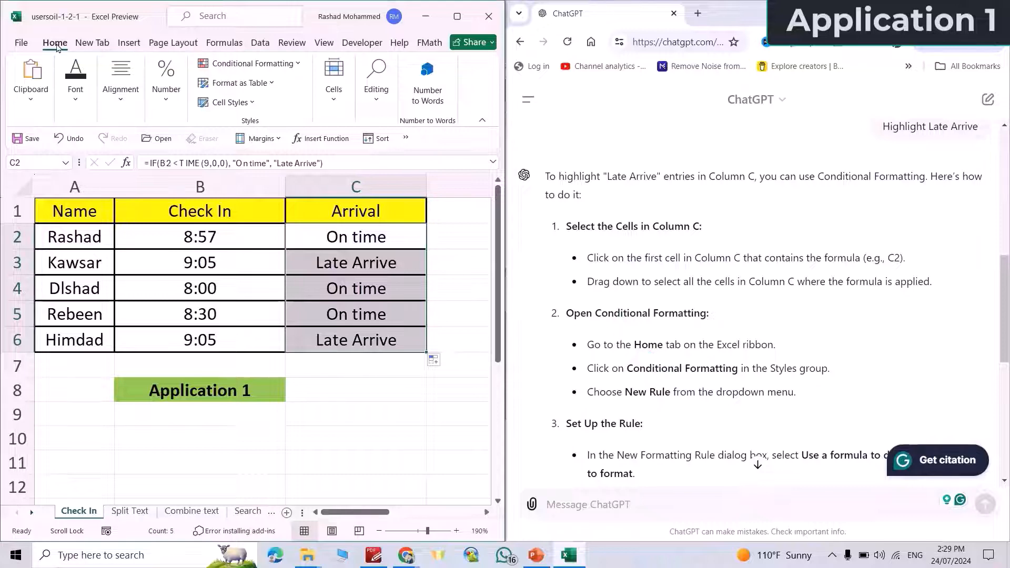
click(246, 67)
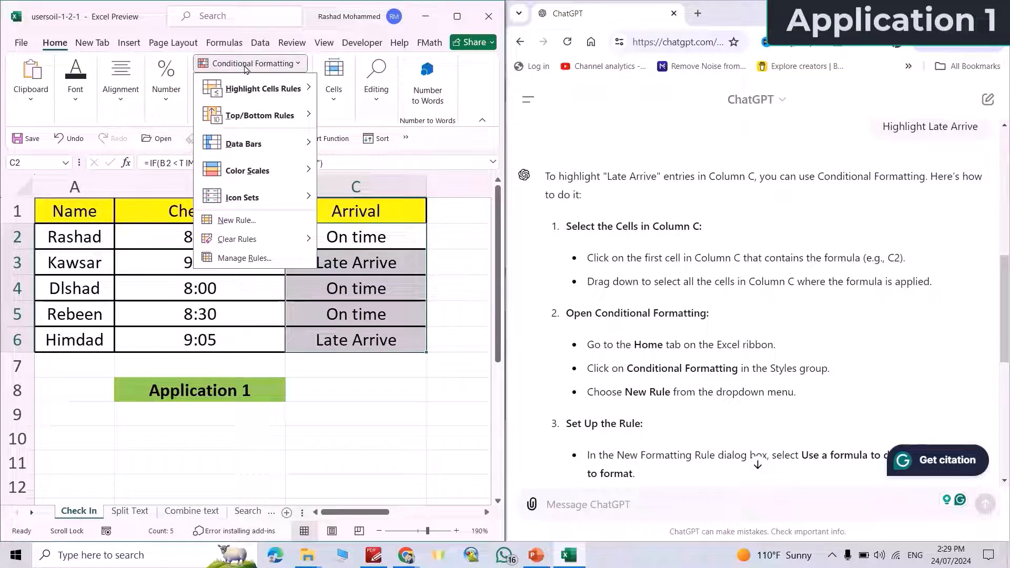
click(237, 222)
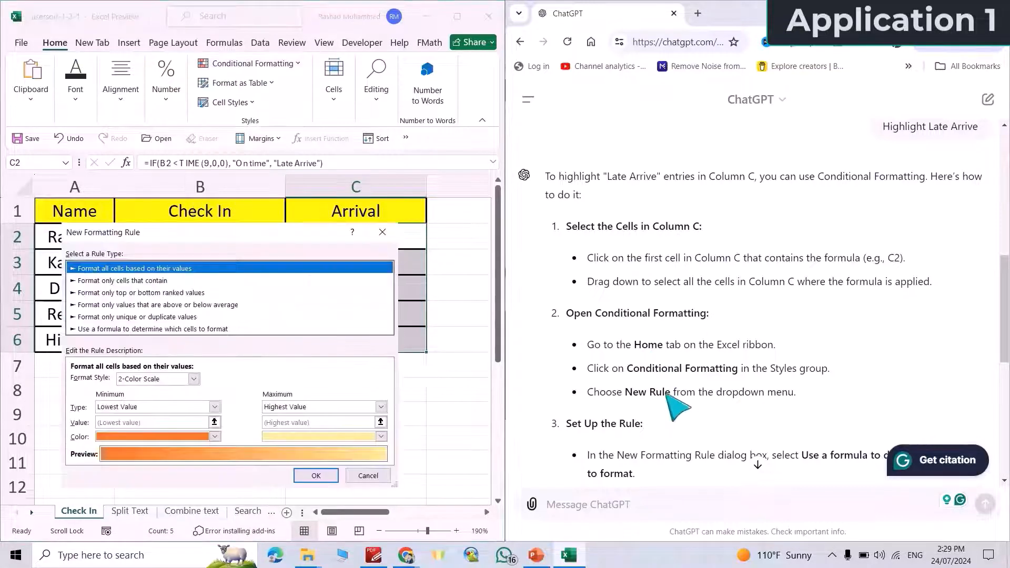
scroll(657, 368, down, 2)
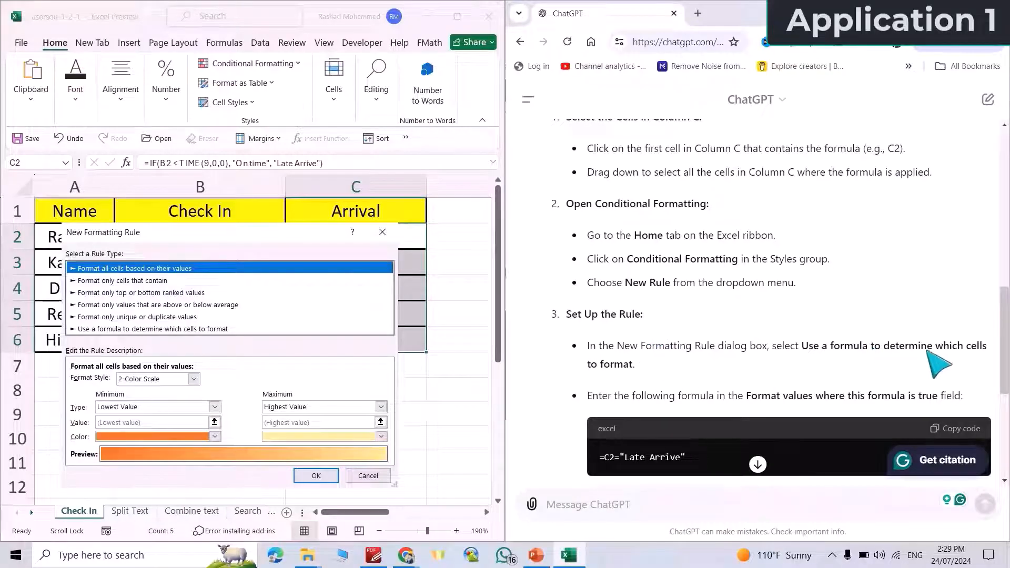
click(300, 329)
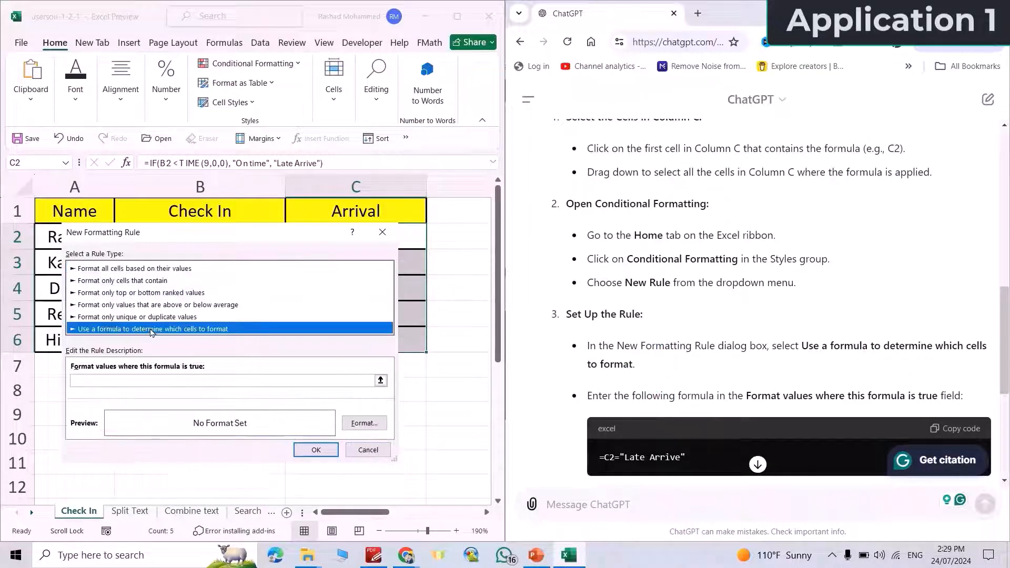
click(953, 437)
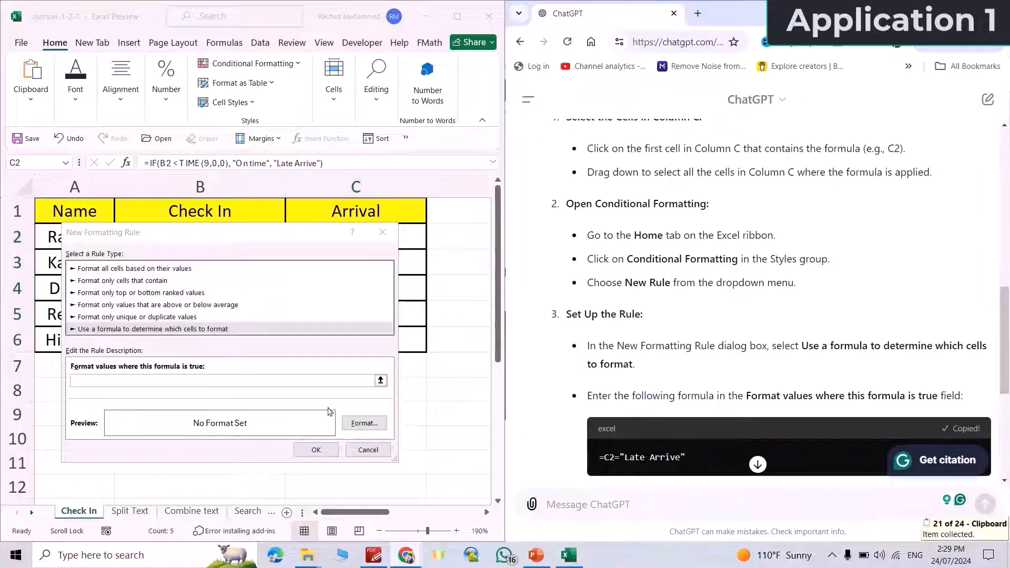
click(133, 382)
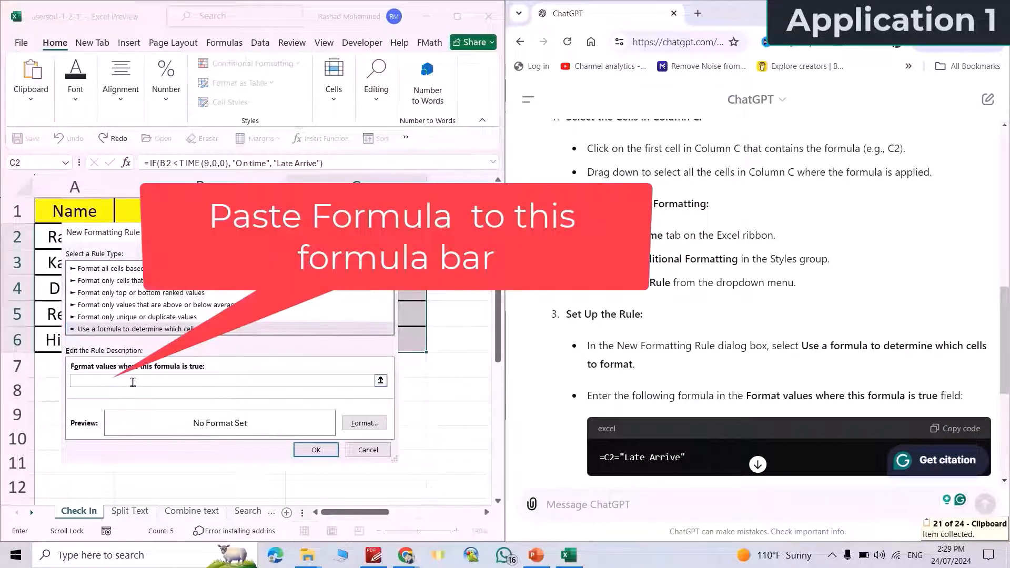
text(=C2="Late Arrive")
Give the new formatting rule a red fill and apply it to the Arrival cells.
drag(1006, 309, 1007, 372)
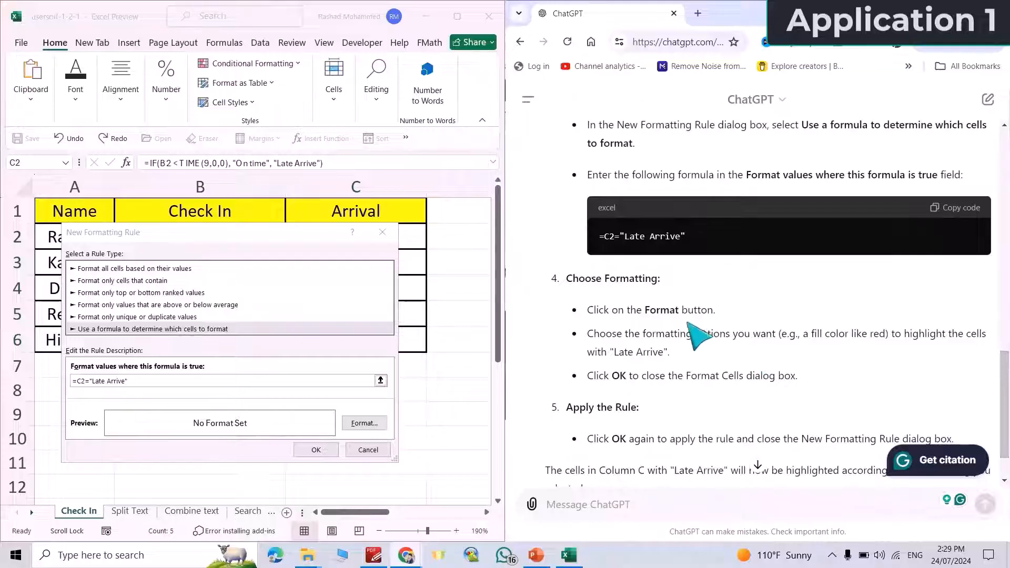
click(365, 423)
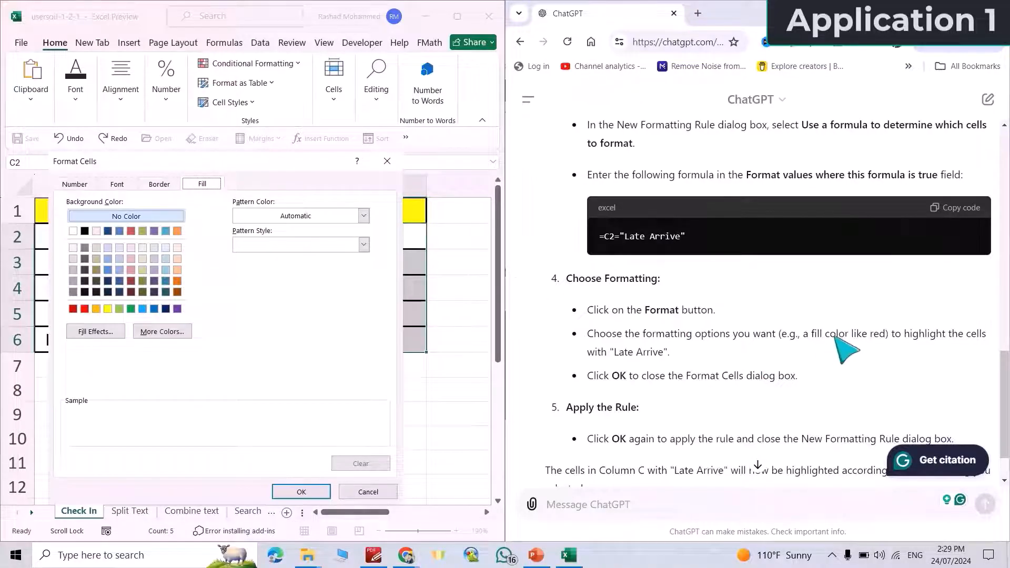
click(86, 309)
click(301, 491)
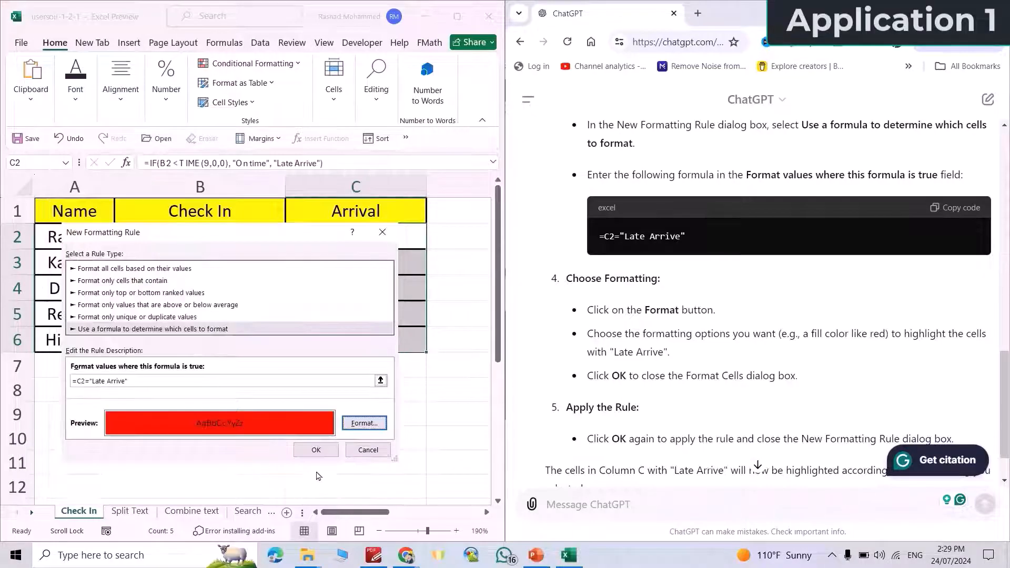
click(316, 449)
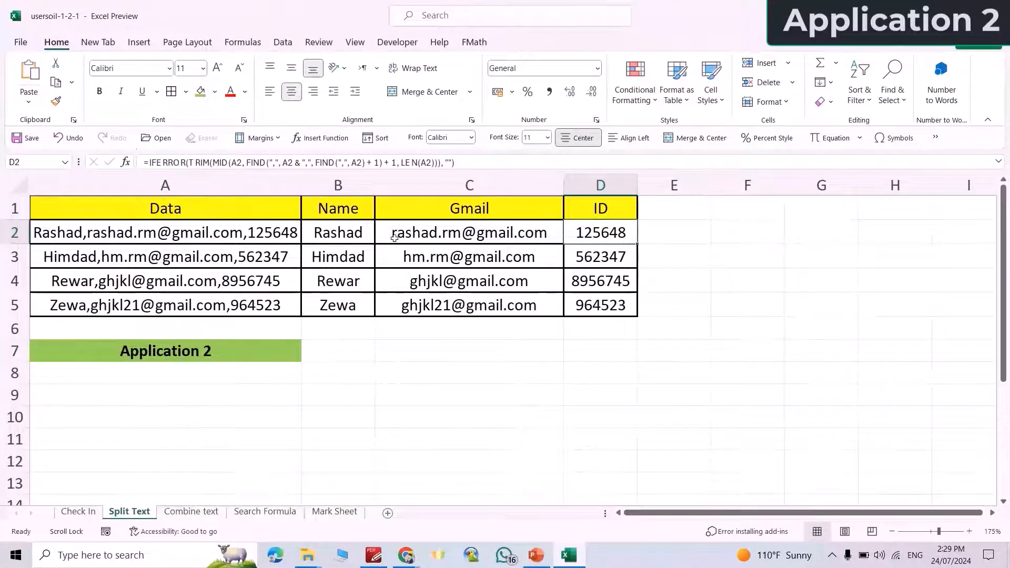
Clear the Name, Gmail and ID entries in B2:D5 on the Split Text sheet.
drag(336, 238, 605, 308)
key(Delete)
click(679, 399)
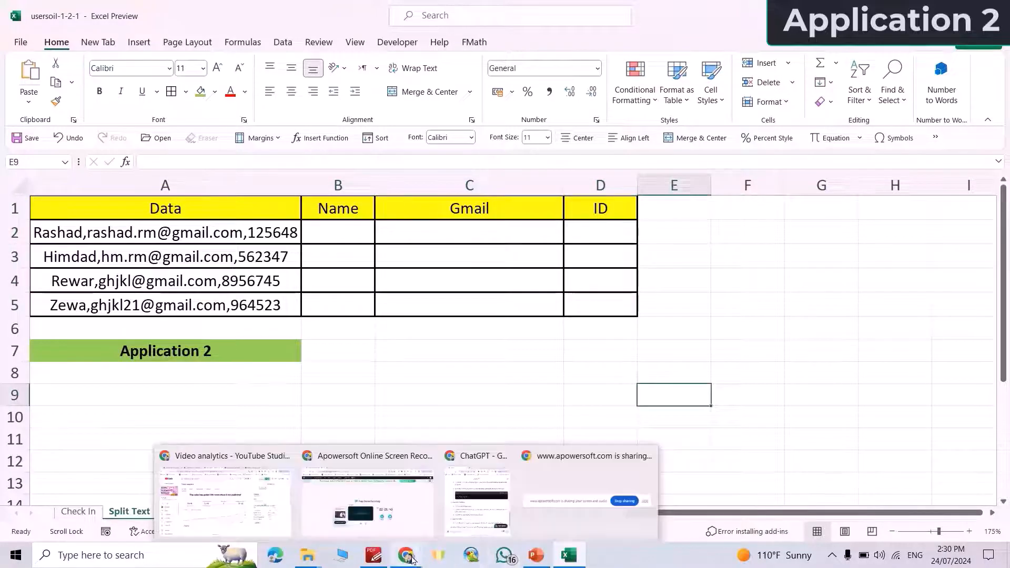
Switch to ChatGPT and ask it to extract the text from cell A2 and split it by commas to B2, C2 and D2.
click(499, 462)
text(ra)
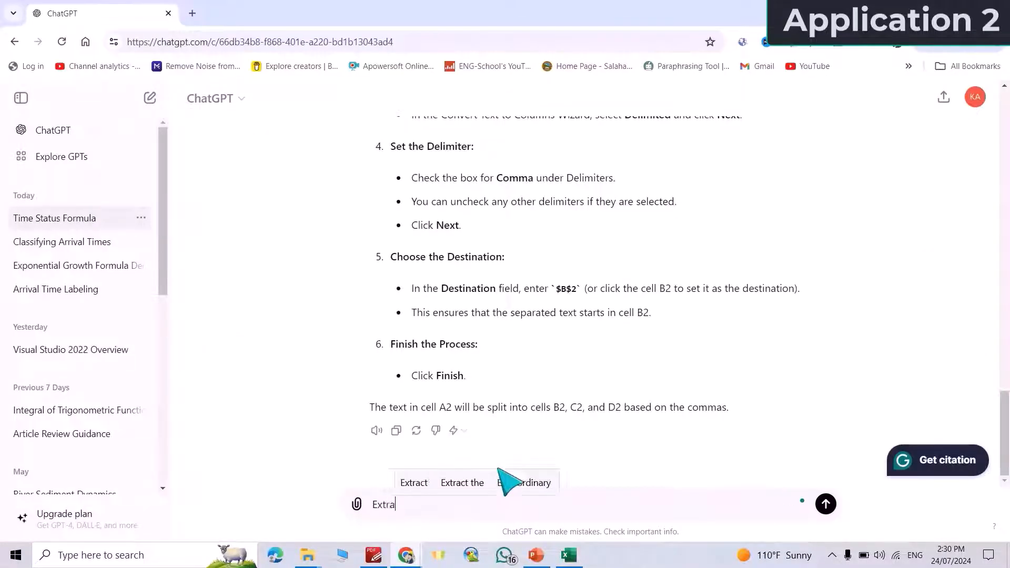
text(ct Text From Cell A2 )
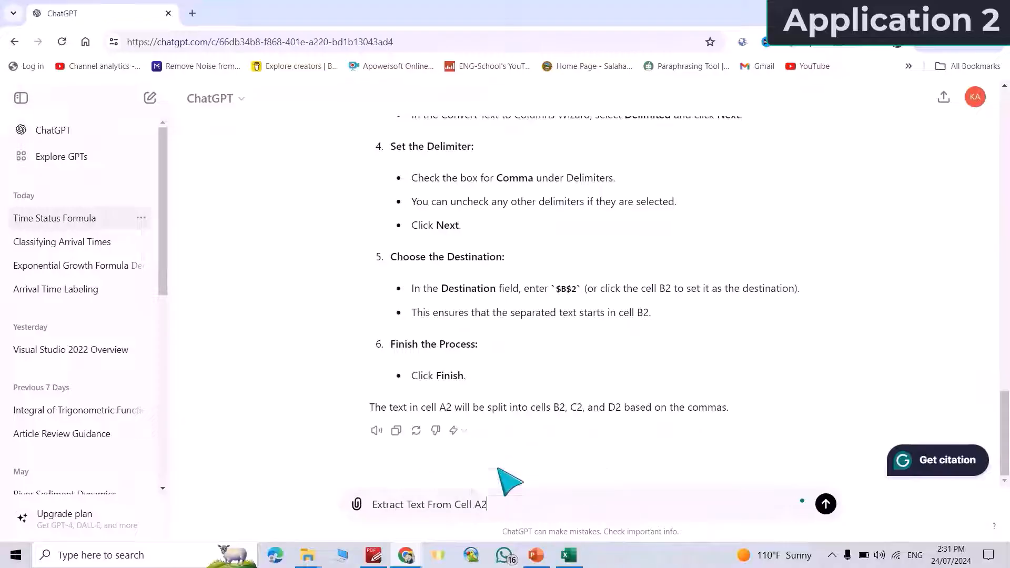
text(and Split By )
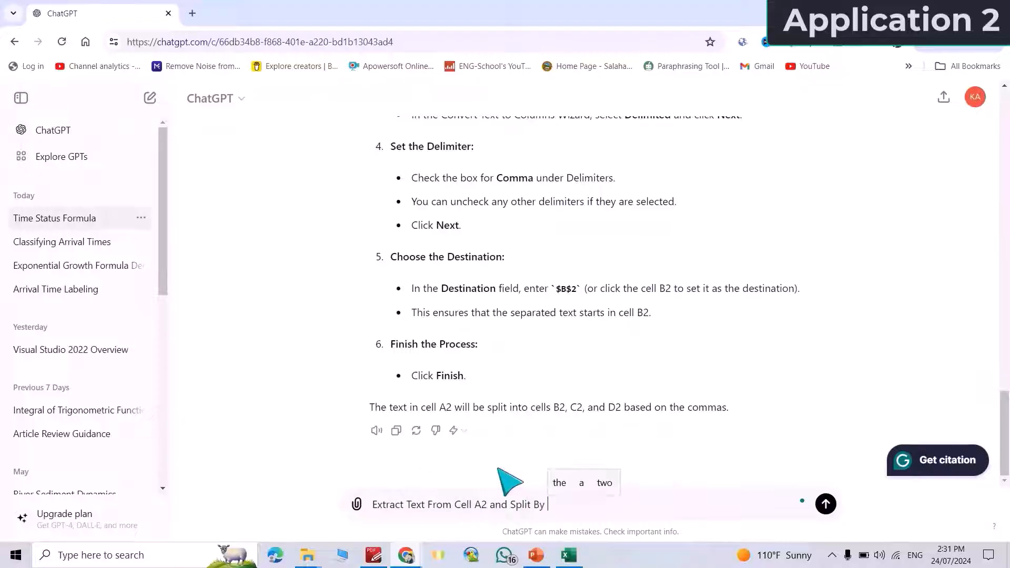
text(commas to B2,C2)
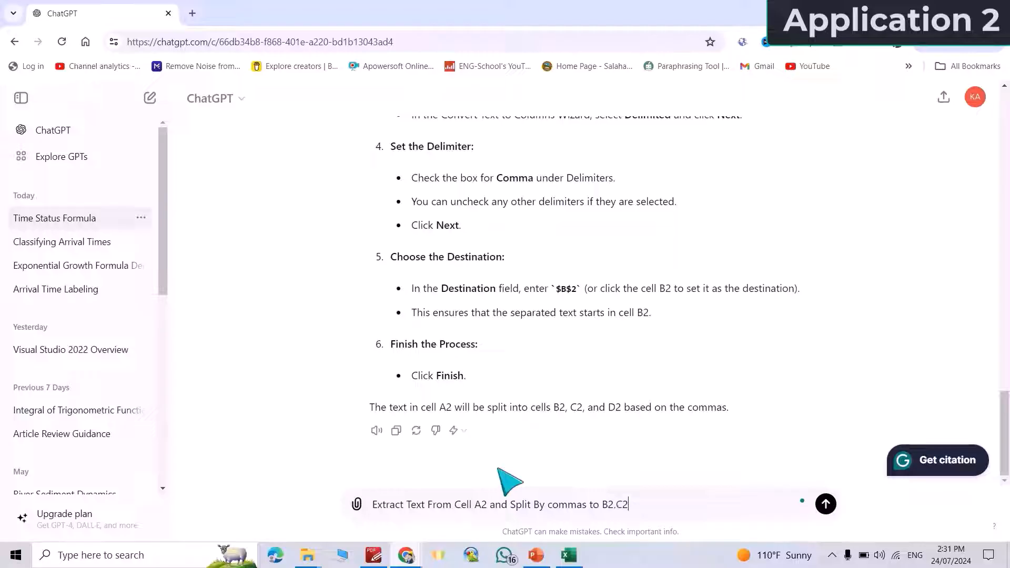
text( and D2 in Excel Sheet)
key(Return)
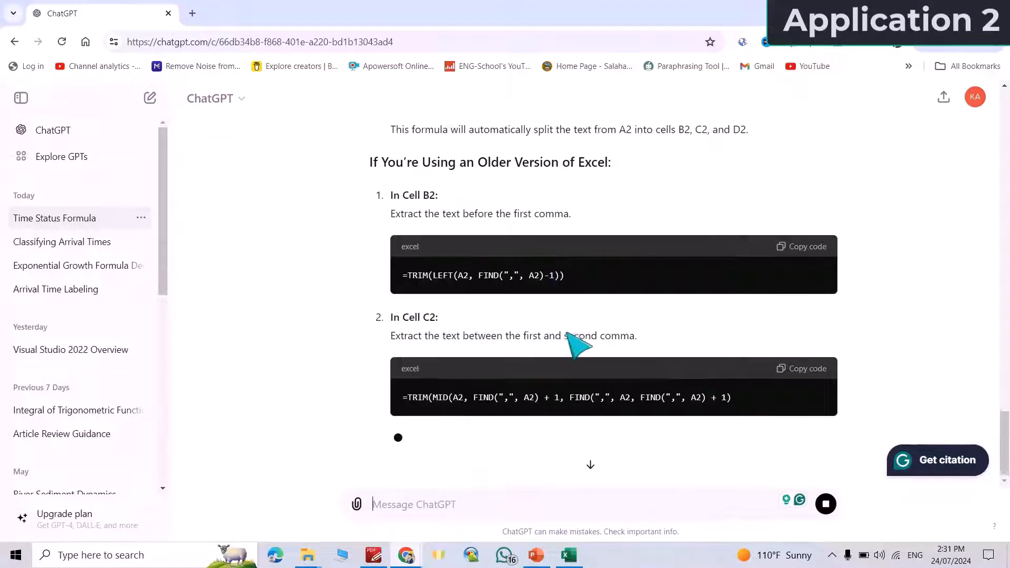
Copy ChatGPT's formula =TEXTSPLIT(A2, ",") into cell B2 of the Excel Split Text sheet.
scroll(405, 266, up, 4)
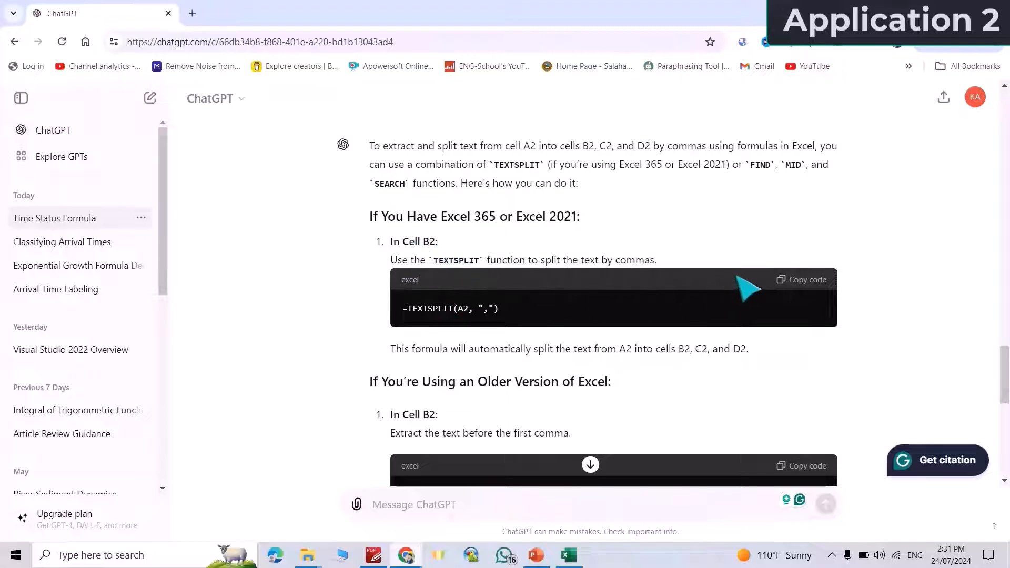
click(793, 284)
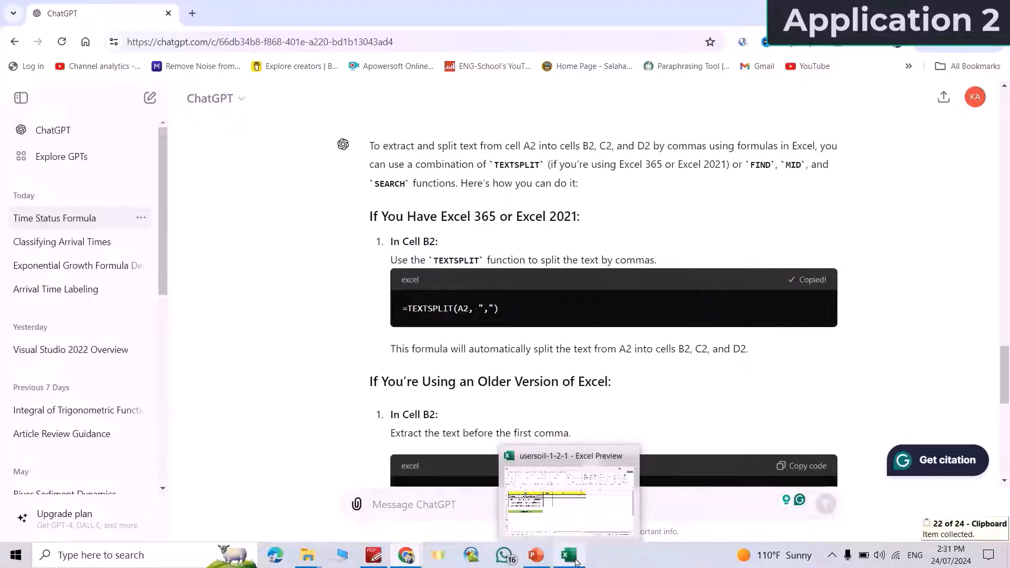
click(576, 513)
click(341, 234)
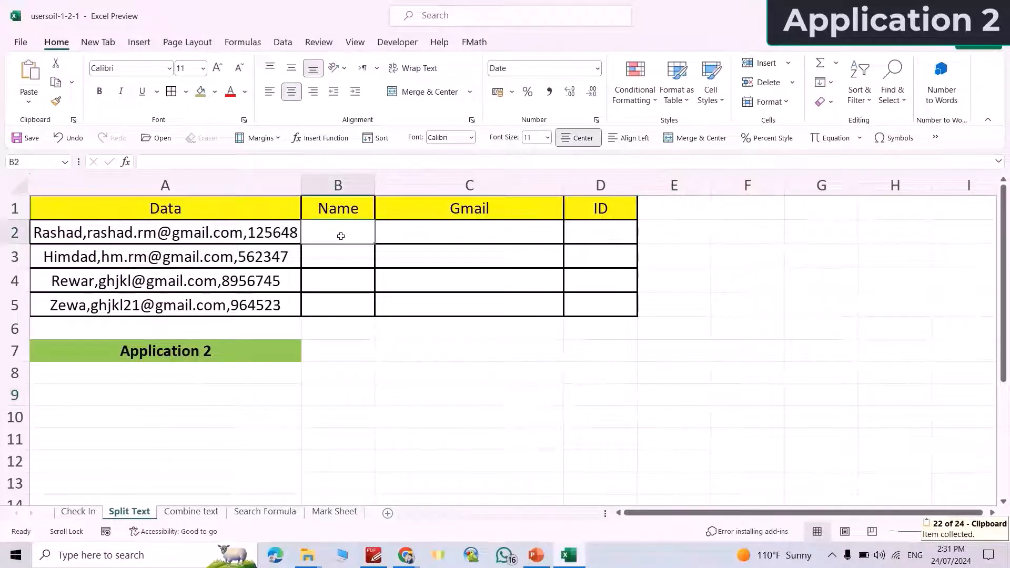
key(ctrl+v)
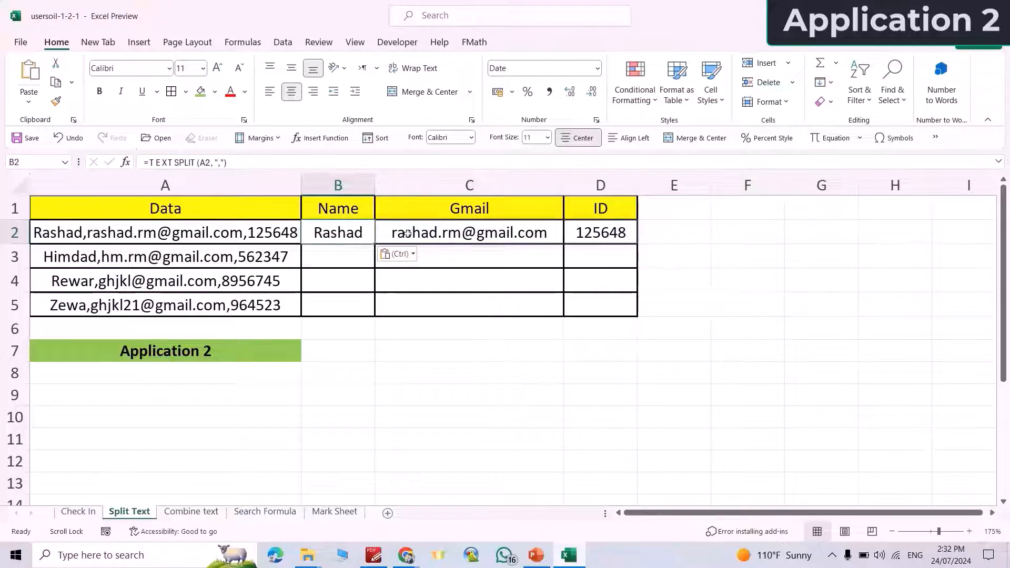
Fill the TEXTSPLIT formula in B2 down to row 5 for the remaining Data entries.
drag(408, 234, 636, 313)
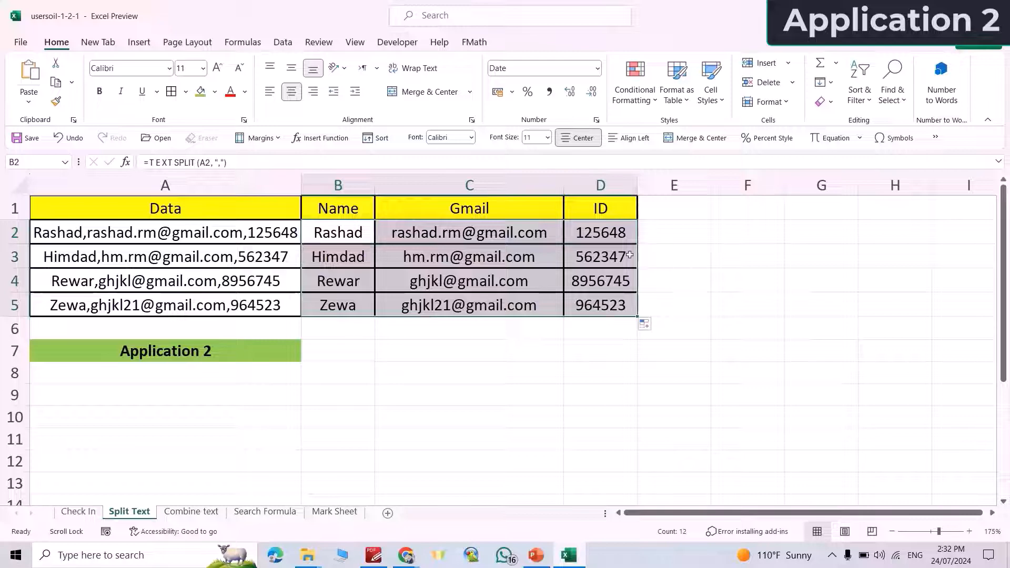
click(697, 263)
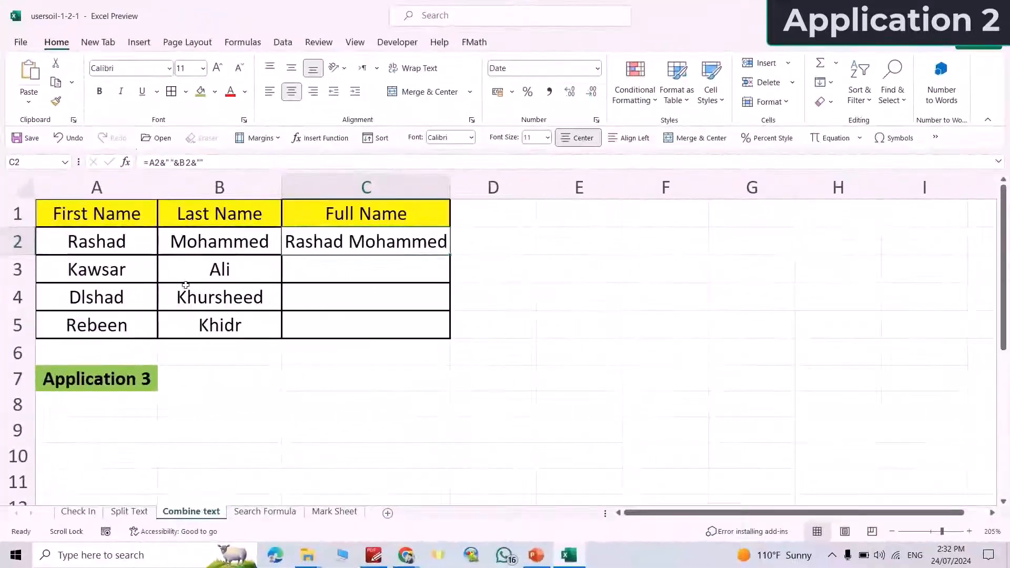
Switch to ChatGPT and ask it to combine the text of A2 and B2 into C2 with a space between them in an Excel sheet.
mouse_move(409, 564)
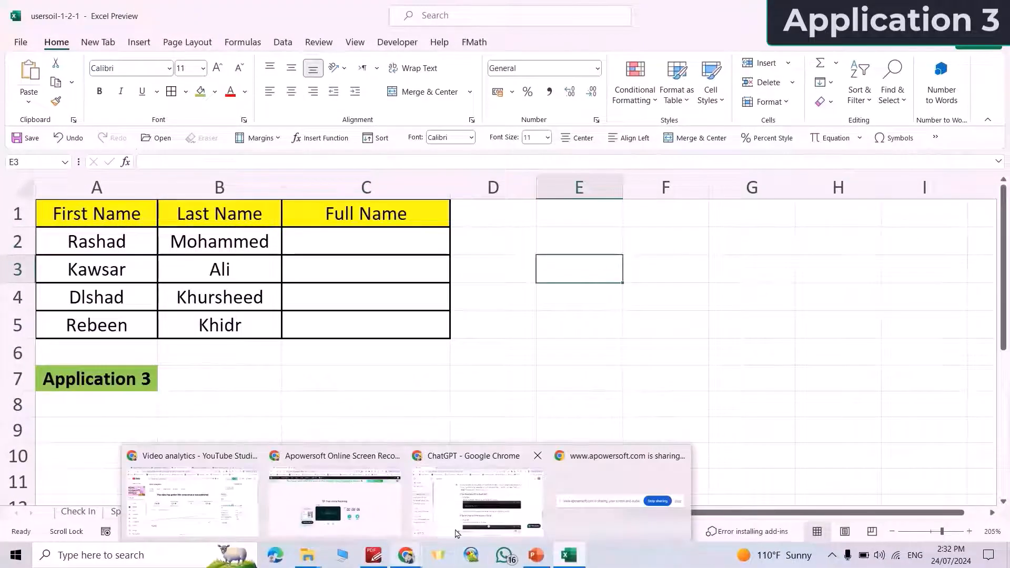
click(526, 513)
scroll(422, 511, down, 10)
text(Combine text )
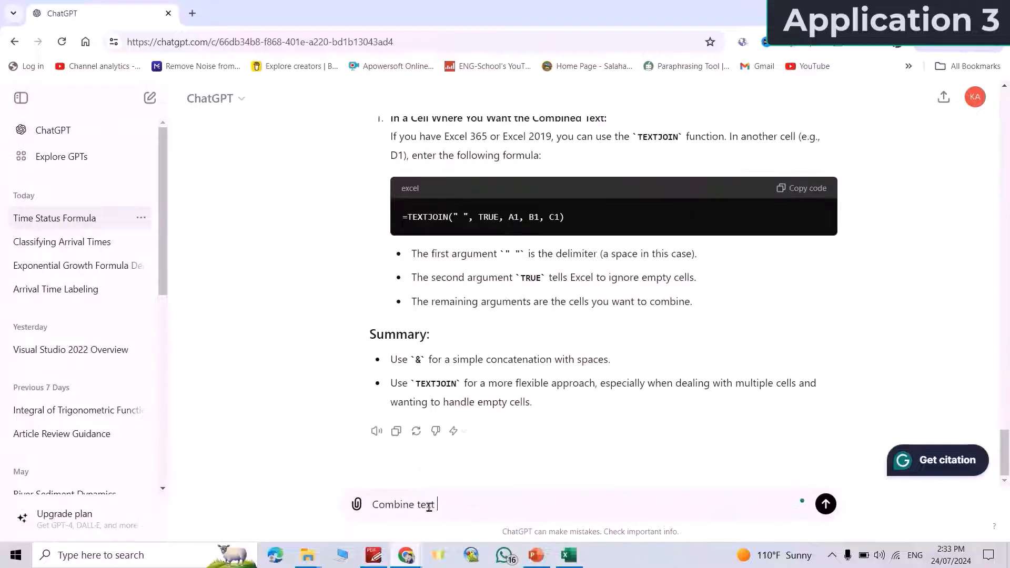
text(of A2 and B2 into C2 but keep a space between them in excel sheet)
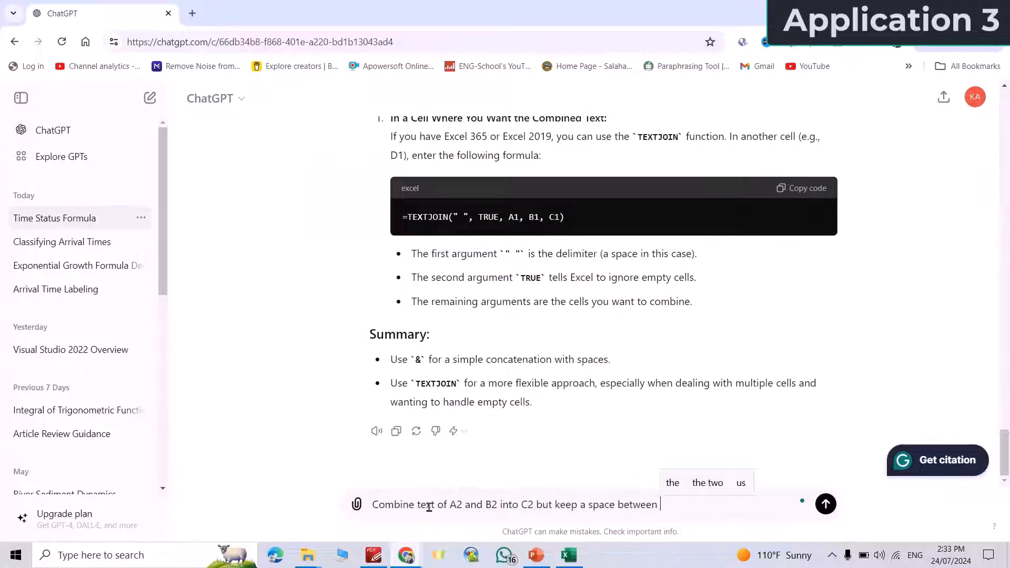
click(826, 504)
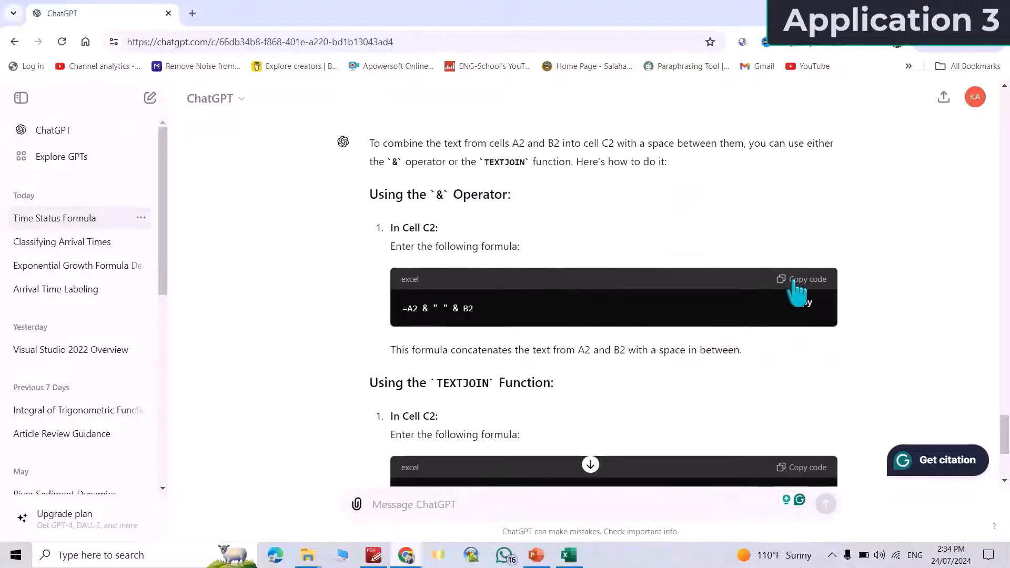
Copy ChatGPT's formula =A2 & " " & B2 into cell C2 of the Excel Combine text sheet and fill it down to C5.
click(794, 280)
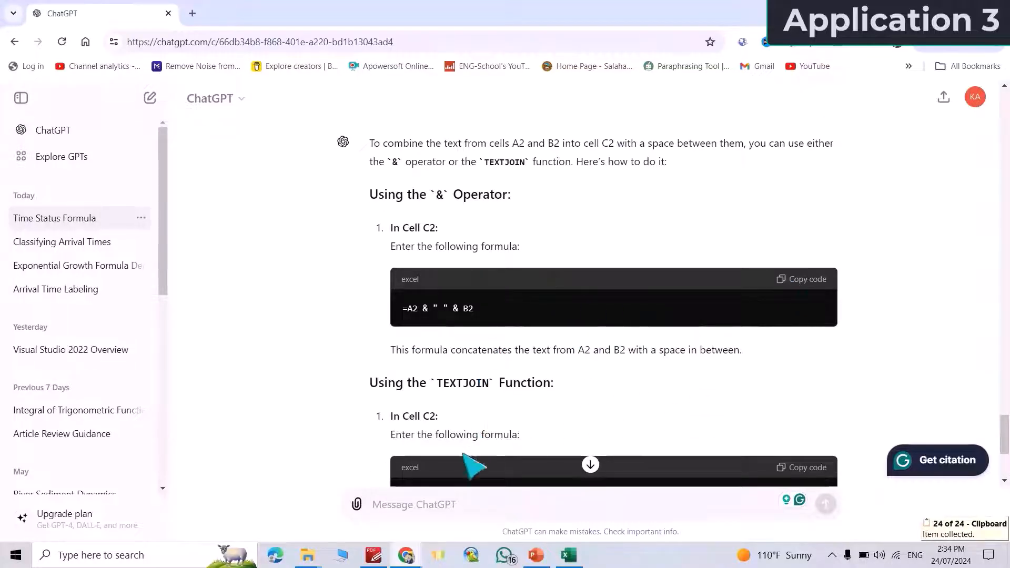
scroll(524, 411, down, 2)
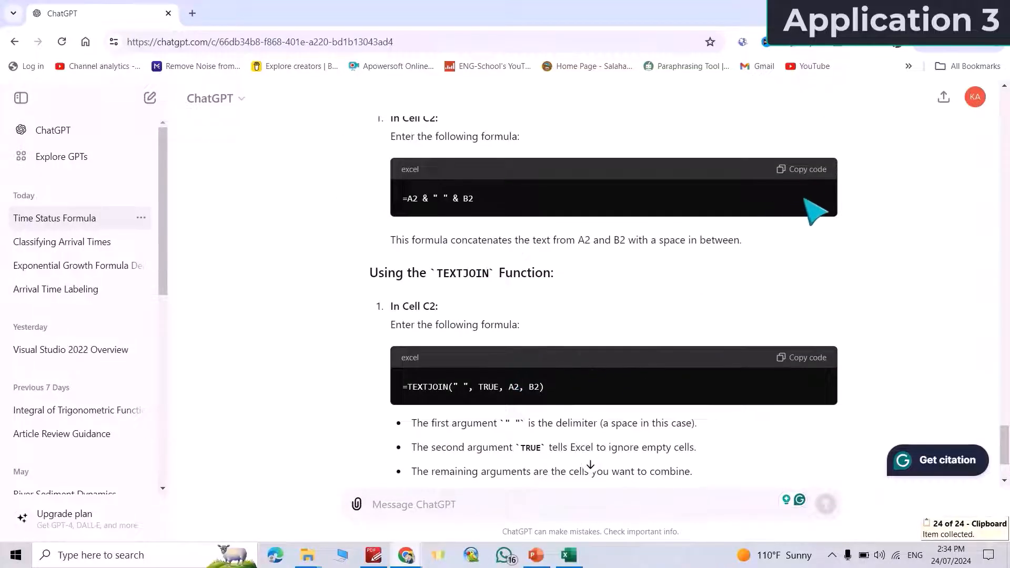
click(579, 564)
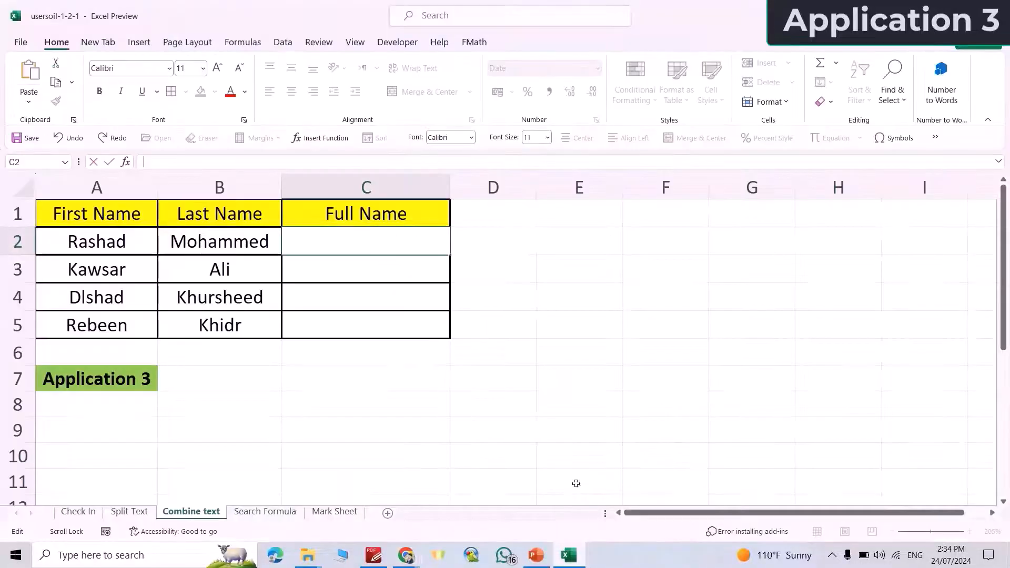
key(ctrl+v)
key(Return)
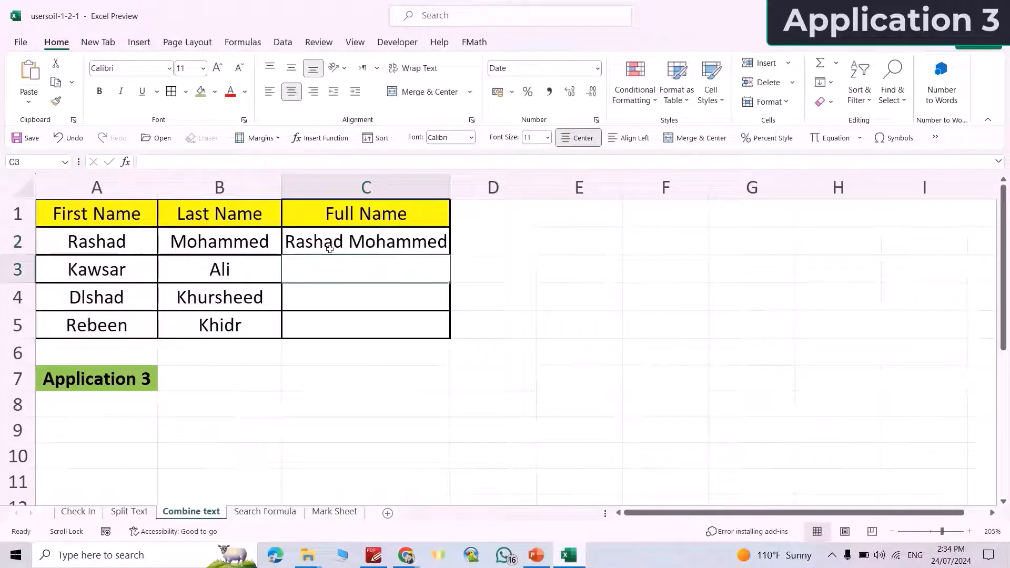
click(444, 251)
drag(450, 255, 441, 332)
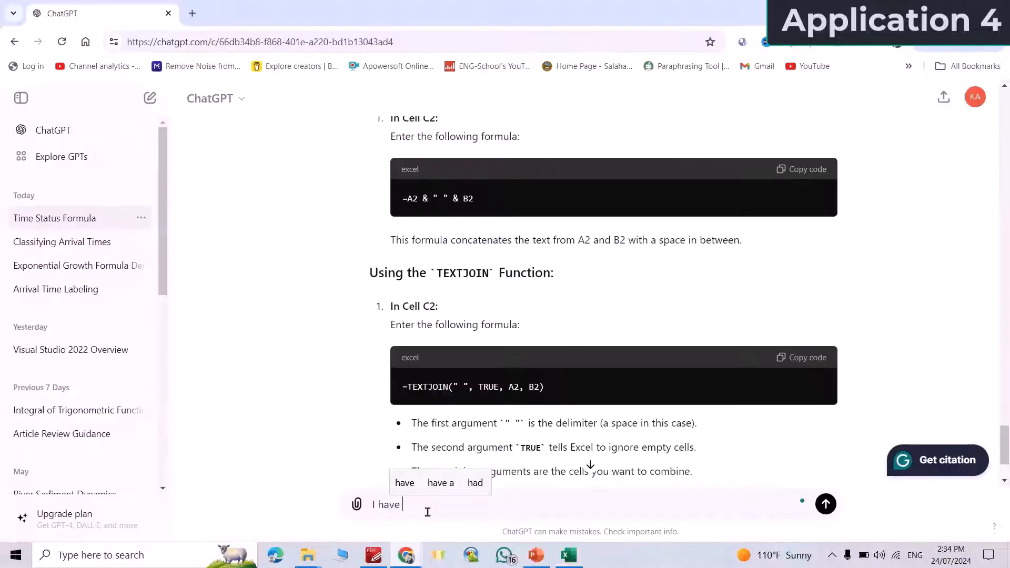
Ask ChatGPT how to display the name in cell F1 based on cell D1 for Excel data that includes Id and Name.
text(an data in e)
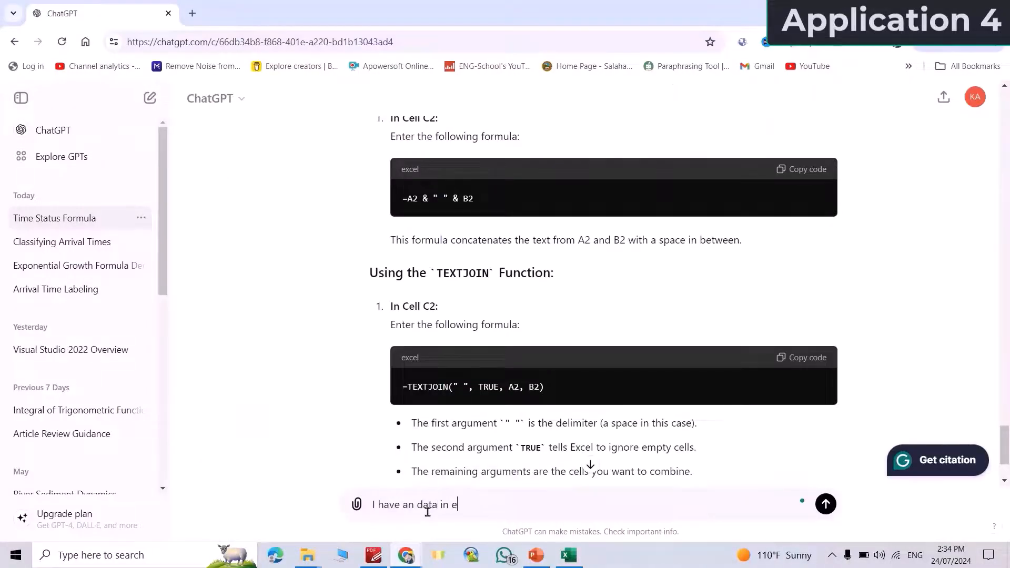
text(xcel sheet ,it includes Id)
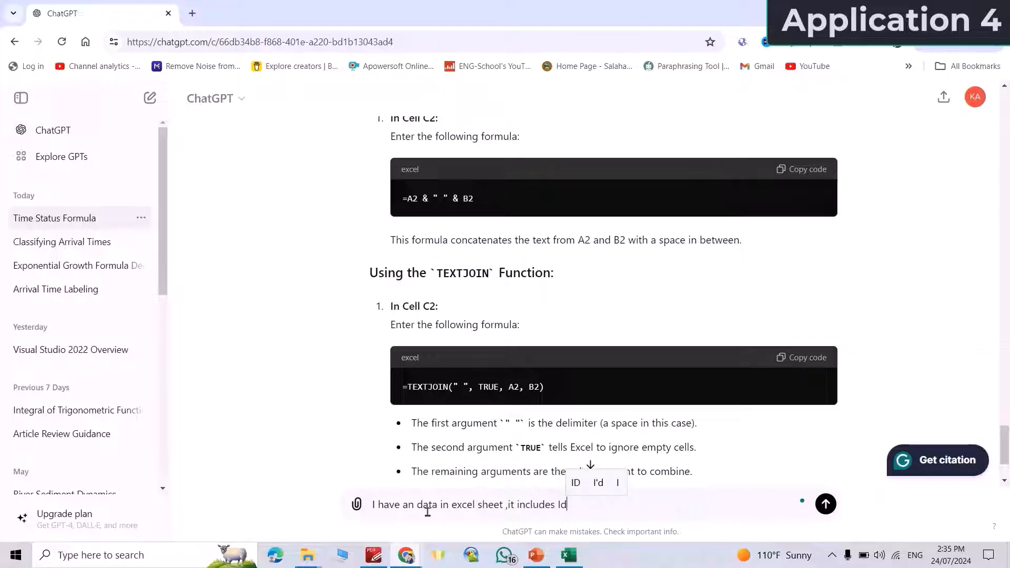
text( and Name, I want )
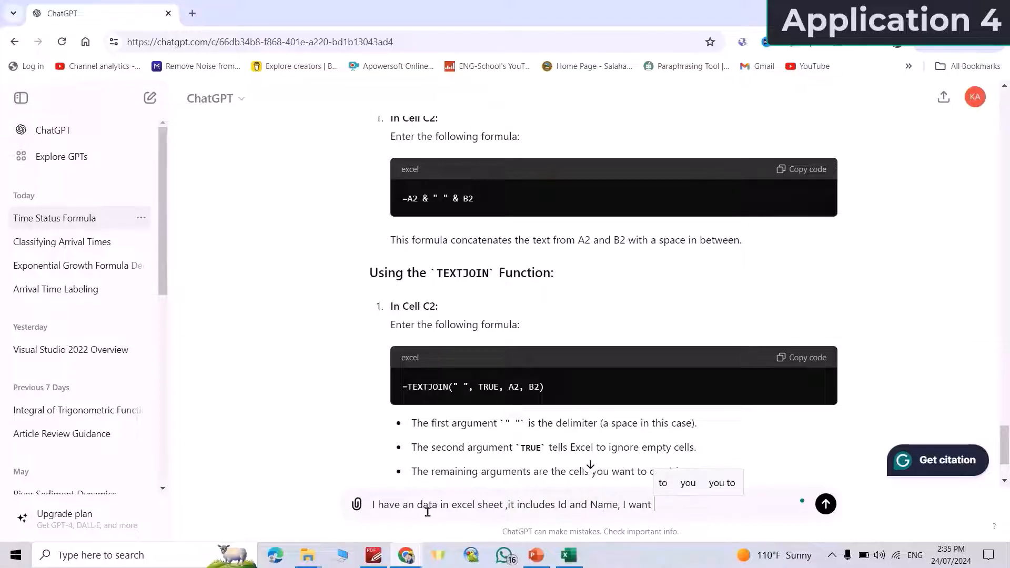
text(to display name )
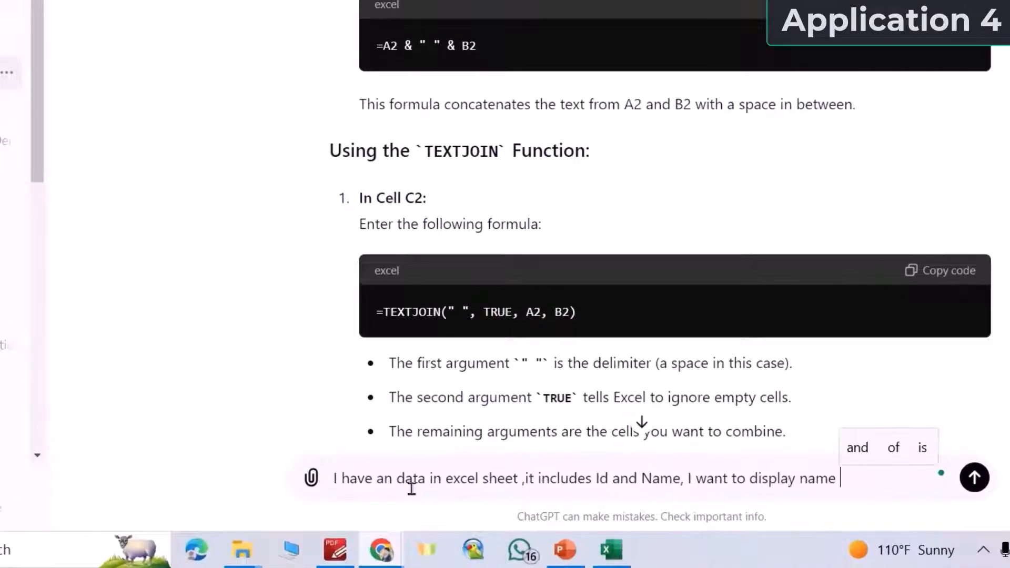
text(on Cell F1)
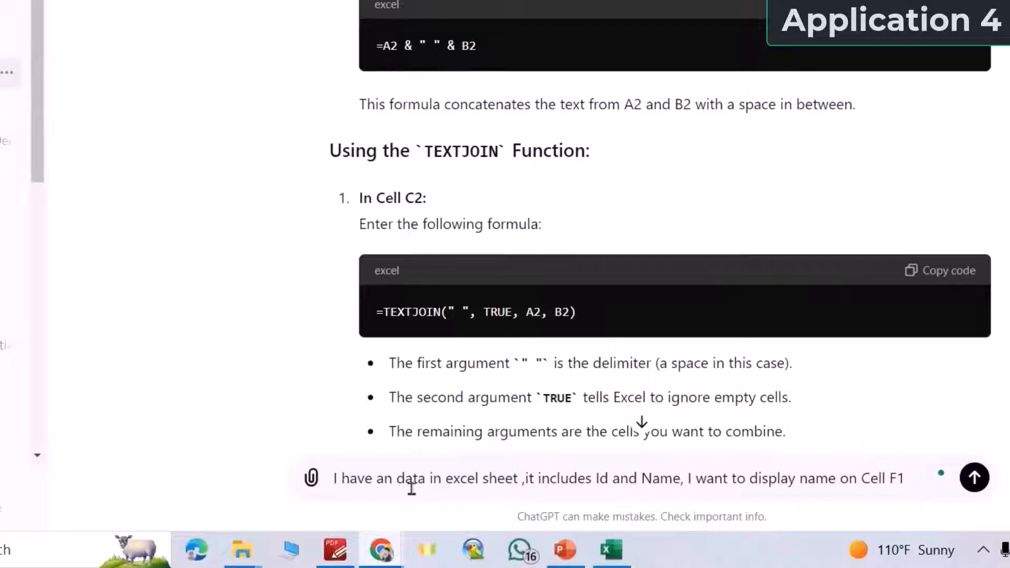
text(, based On cell)
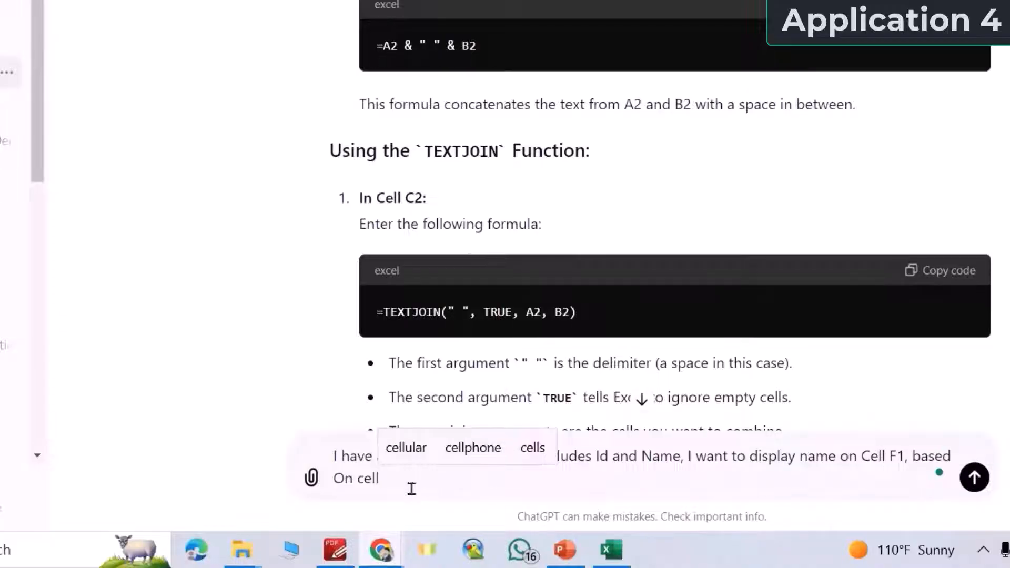
click(610, 550)
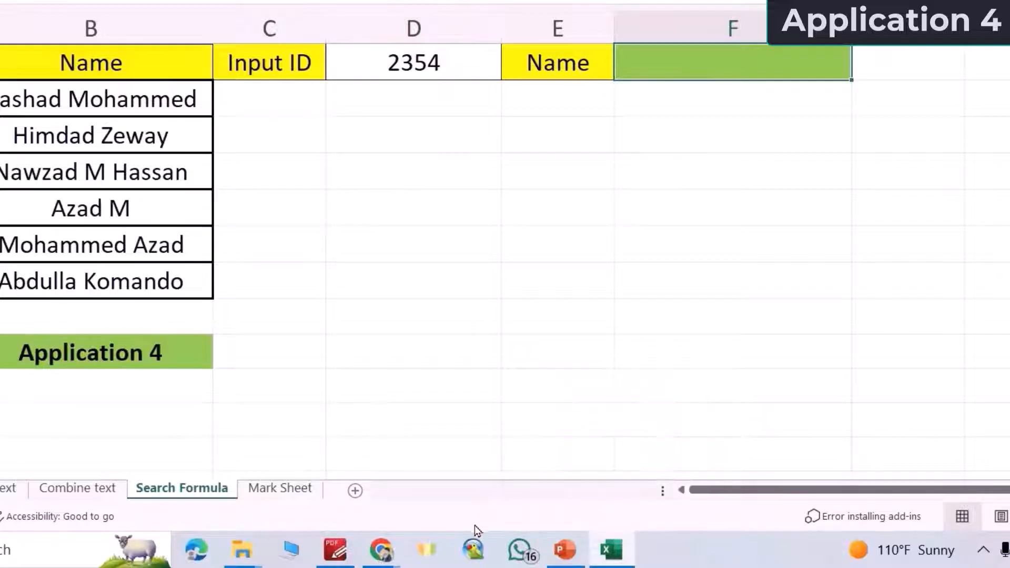
click(474, 463)
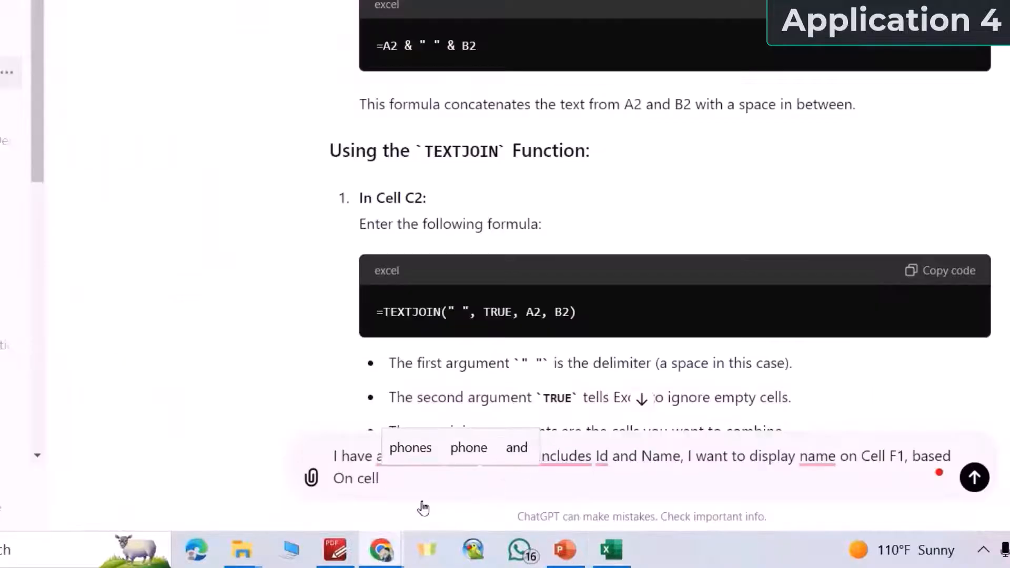
text(D1.)
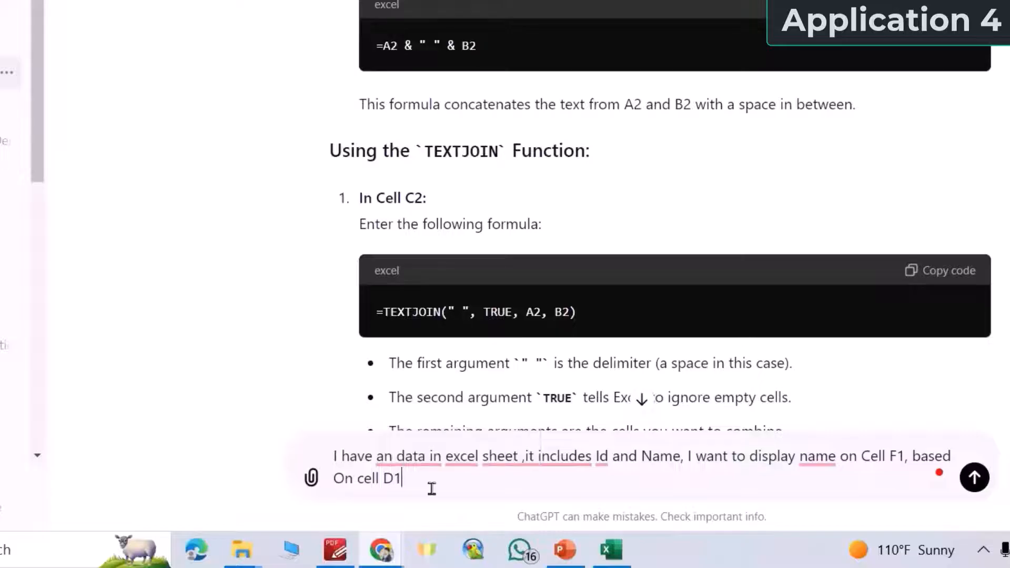
key(Return)
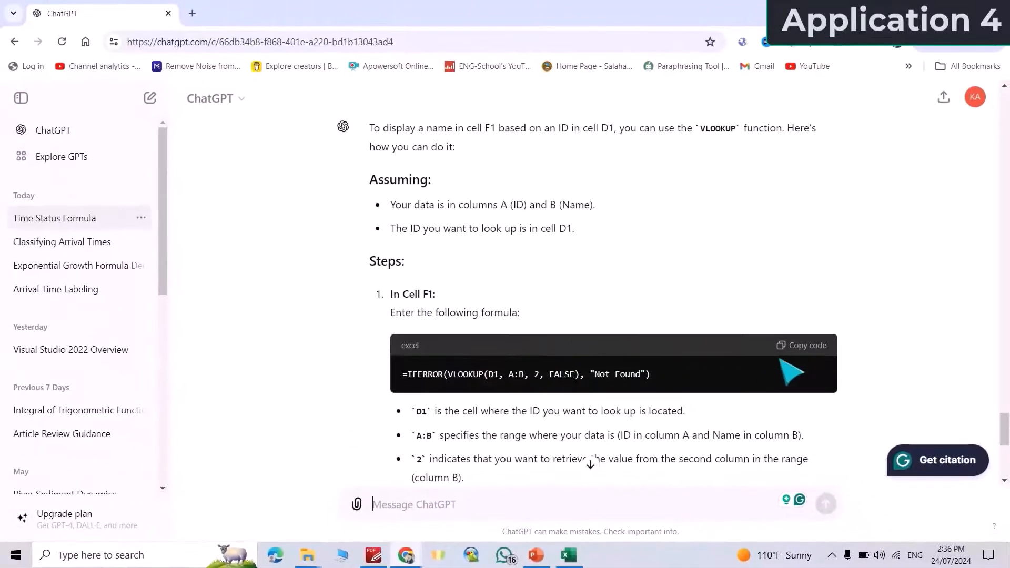
Copy ChatGPT's formula =IFERROR(VLOOKUP(D1, A:B, 2, FALSE), "Not Found") into cell F1 of the Excel Search Formula sheet.
click(784, 350)
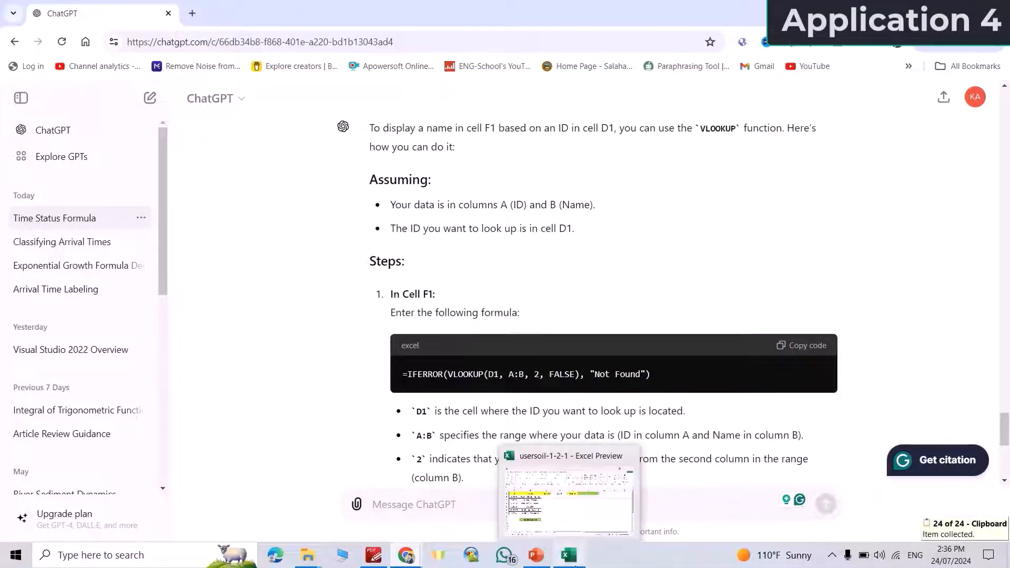
click(569, 555)
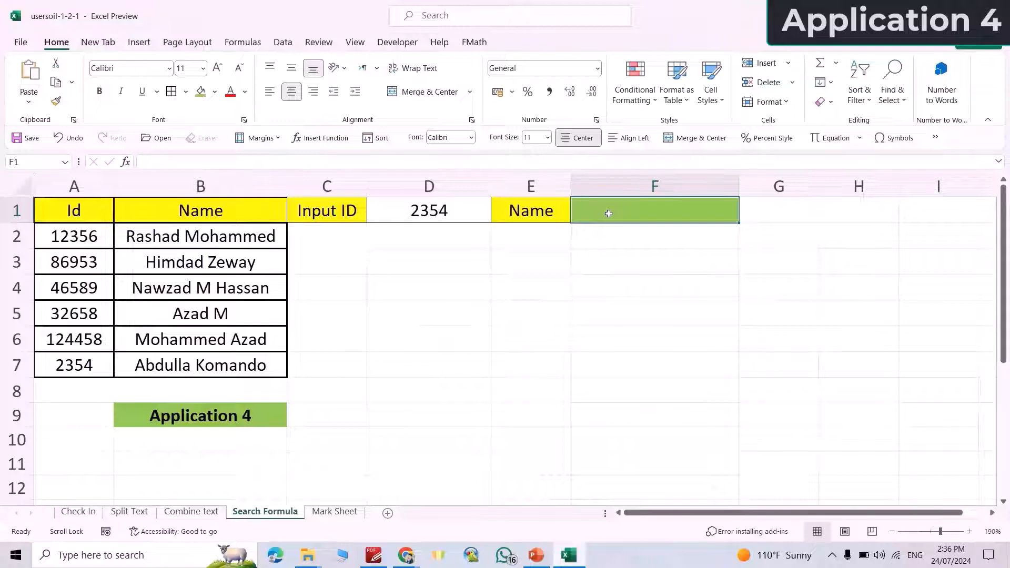
key(ctrl+v)
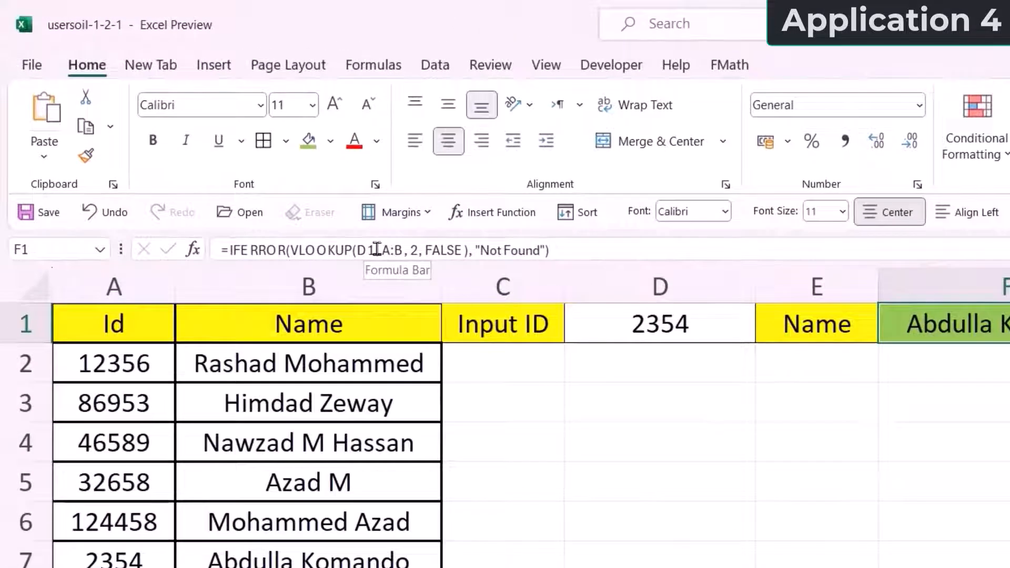
Change the VLOOKUP table range in F1's formula to A2:B7.
drag(380, 249, 395, 250)
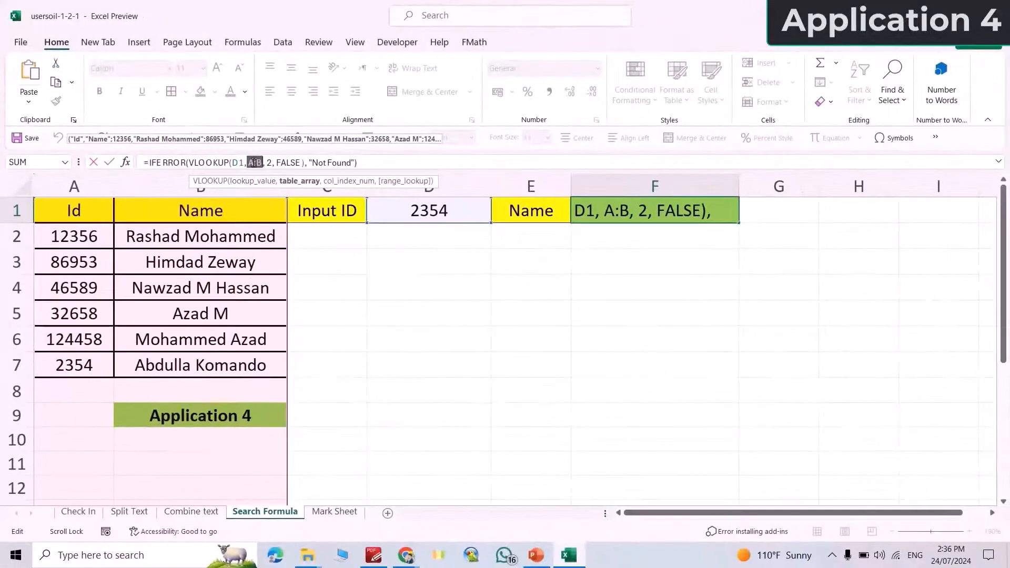
drag(57, 234, 290, 375)
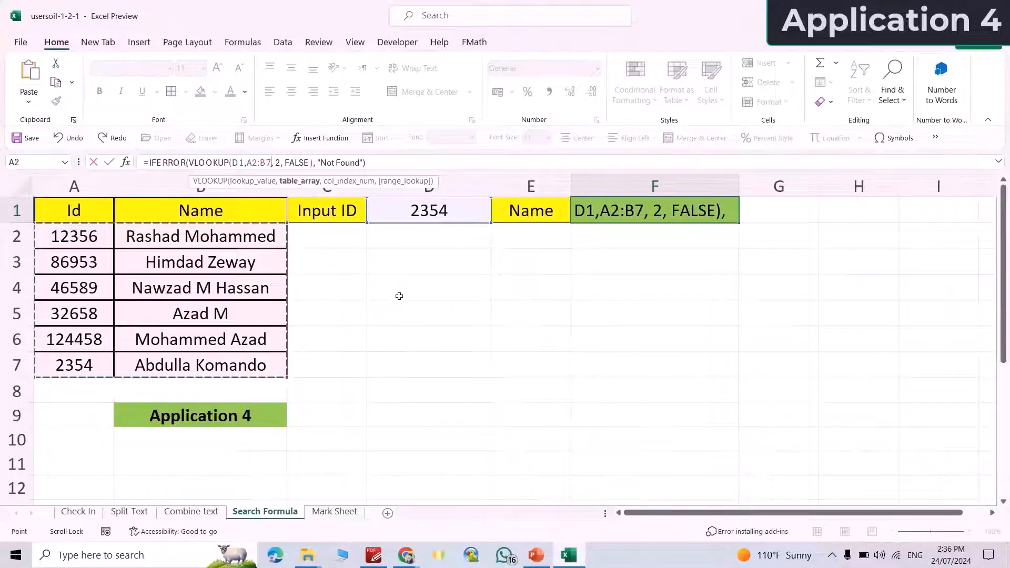
key(Return)
click(599, 213)
Enter a different ID from the Id column as the Input ID in cell D1 to test the name lookup.
click(445, 216)
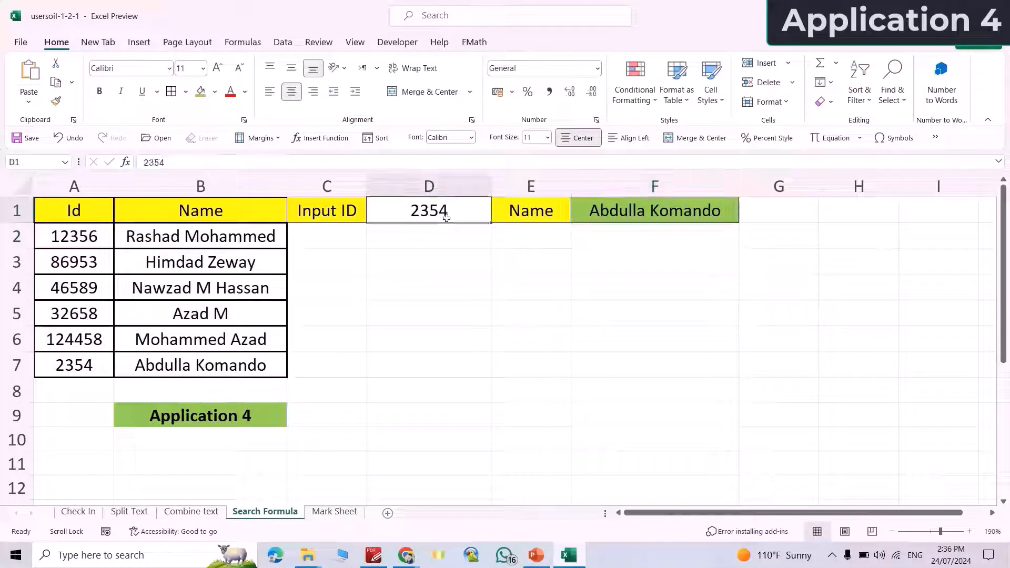
text(123)
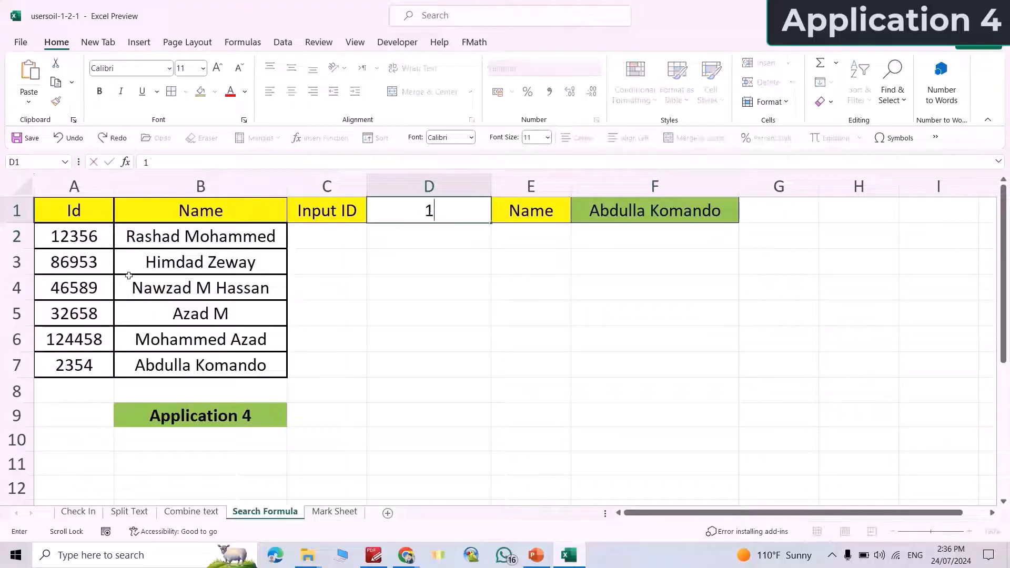
key(Return)
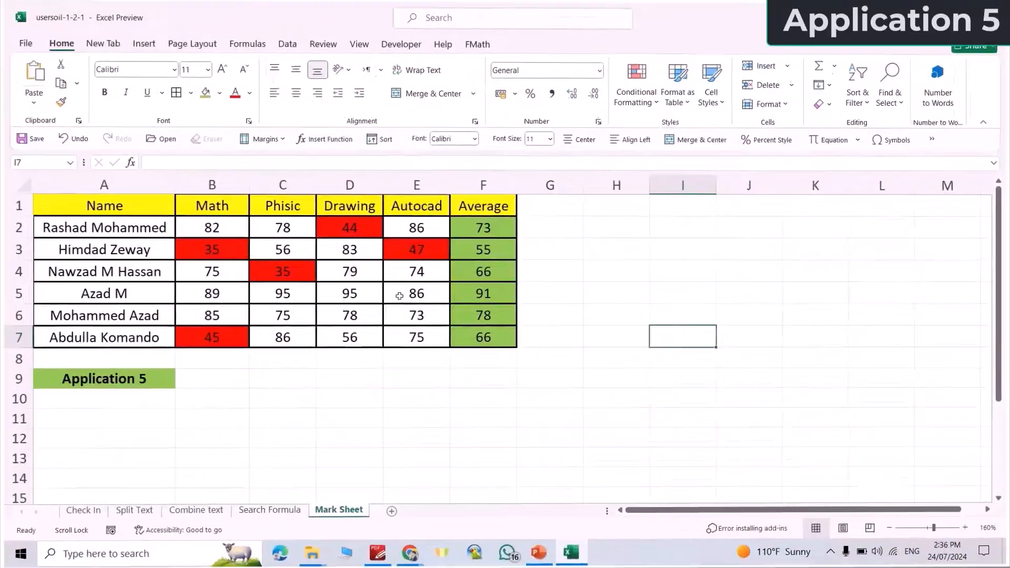
Switch to ChatGPT and ask it to find the average in an Excel sheet from B1 to E1.
mouse_move(409, 559)
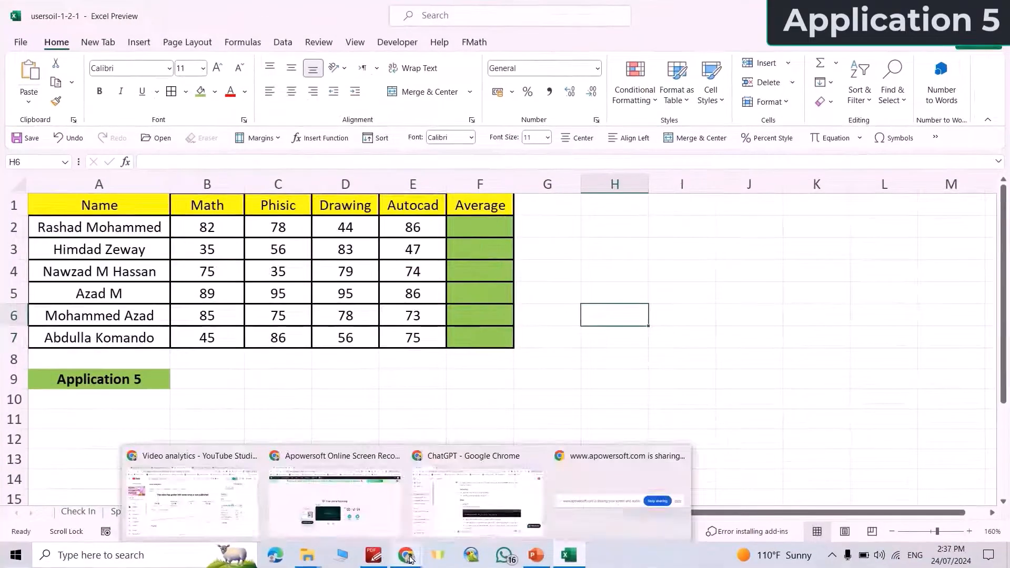
click(465, 519)
text(Find Average )
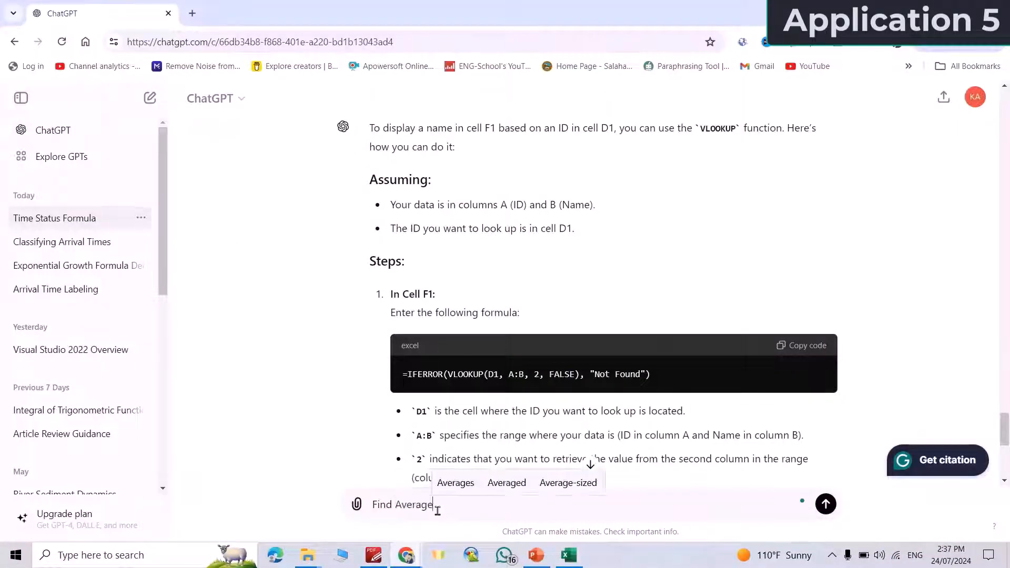
text(in excel sheet from)
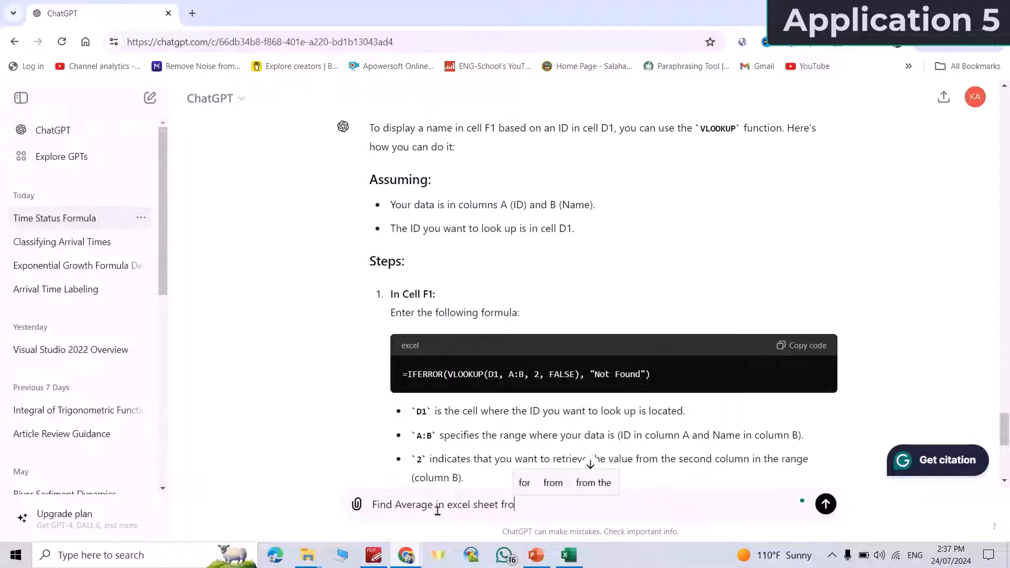
click(579, 564)
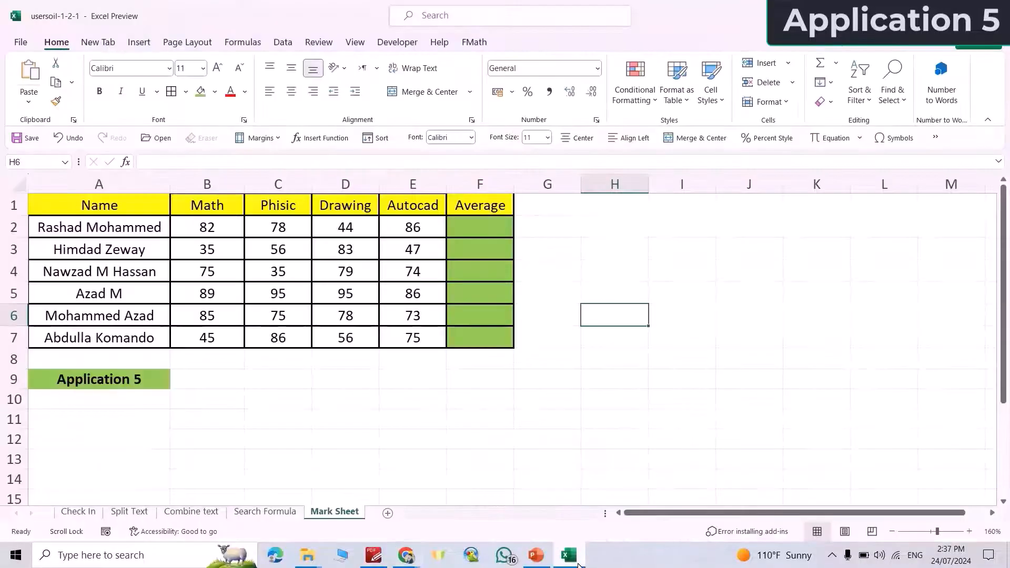
click(578, 564)
text(B1 To)
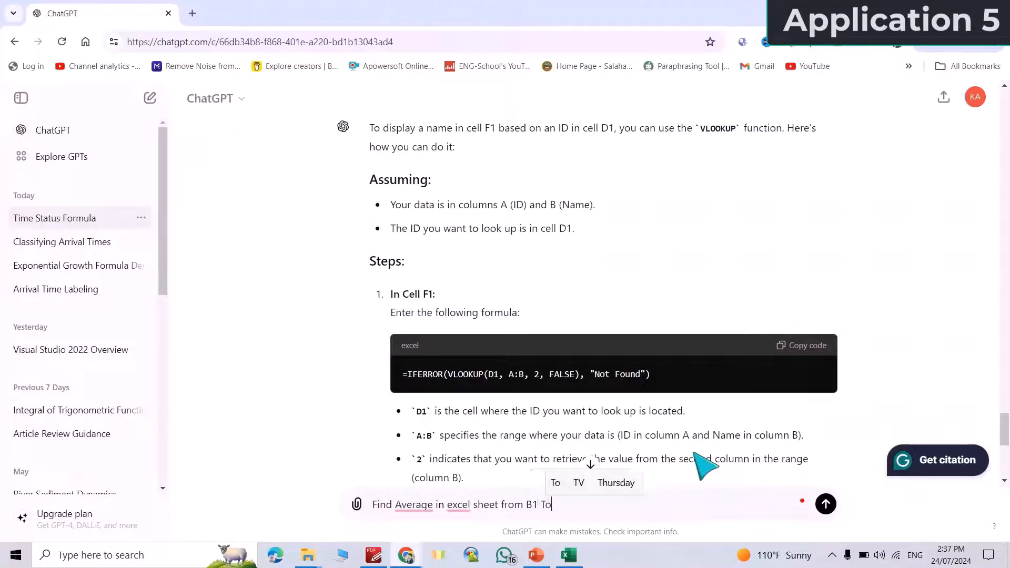
text( E1)
key(Return)
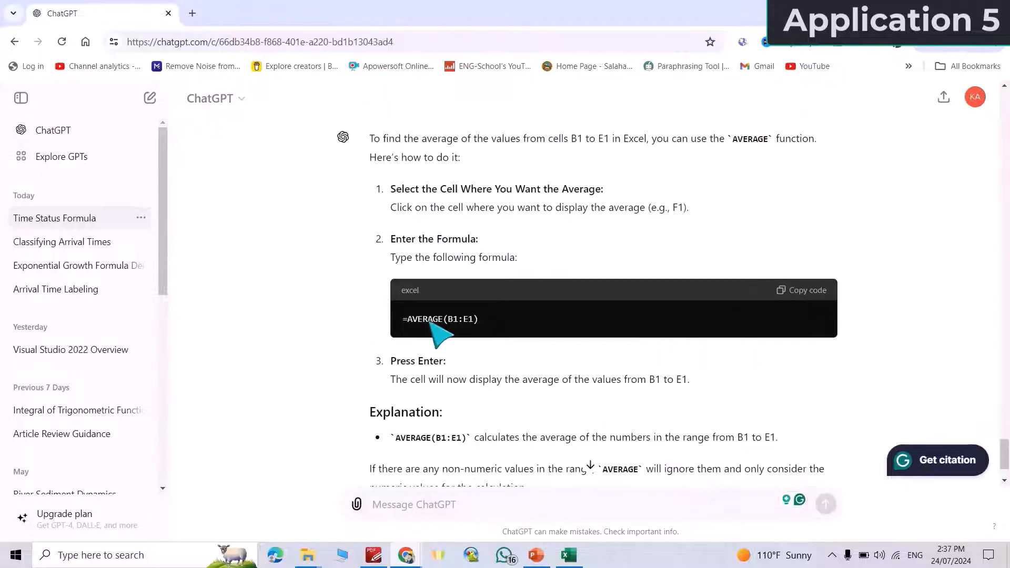
Try ChatGPT's formula =AVERAGE(B1:E1) in cell F2 of the Excel Mark Sheet.
click(789, 300)
click(568, 555)
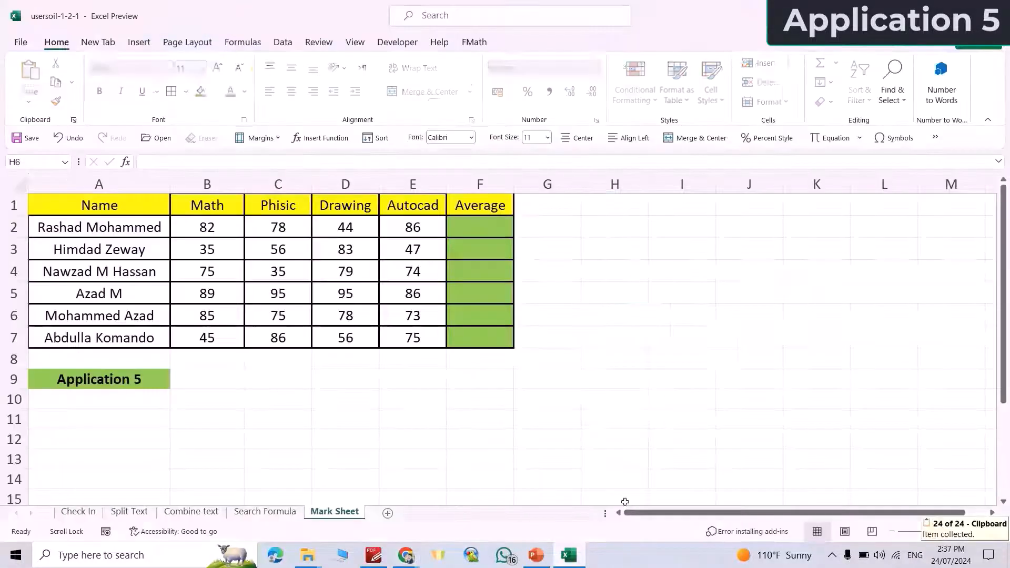
click(488, 226)
key(ctrl+v)
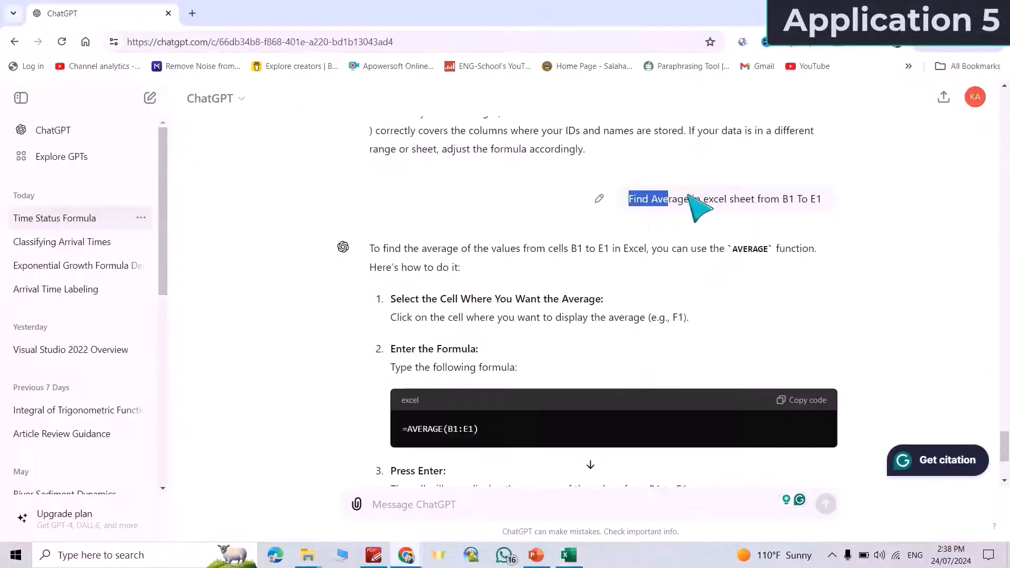
Switch to ChatGPT and resend the earlier average prompt with the range changed to B2 To E2.
drag(698, 208, 837, 218)
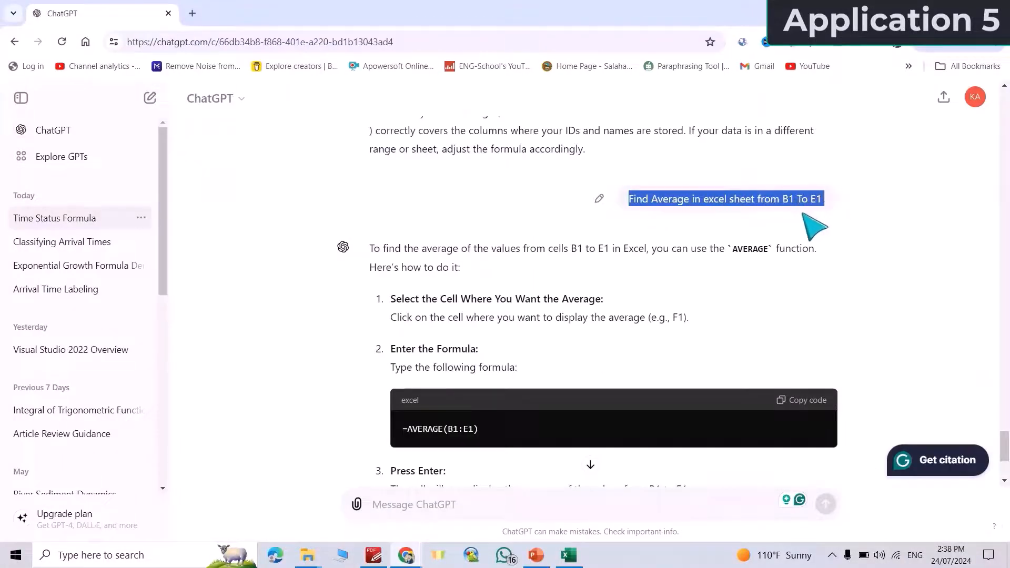
key(ctrl+c)
click(403, 510)
key(ctrl+v)
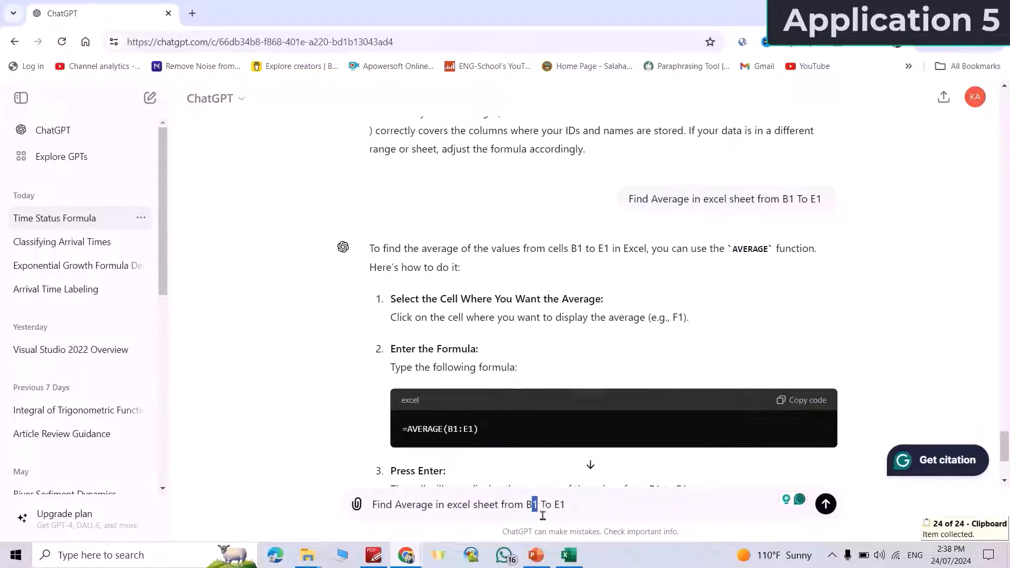
text(2)
drag(564, 508, 561, 508)
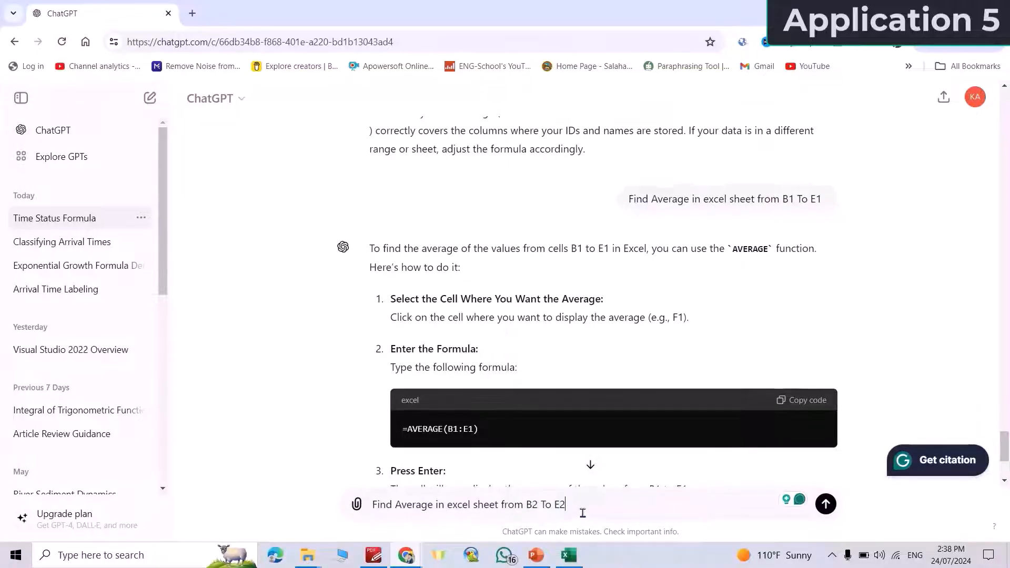
key(Return)
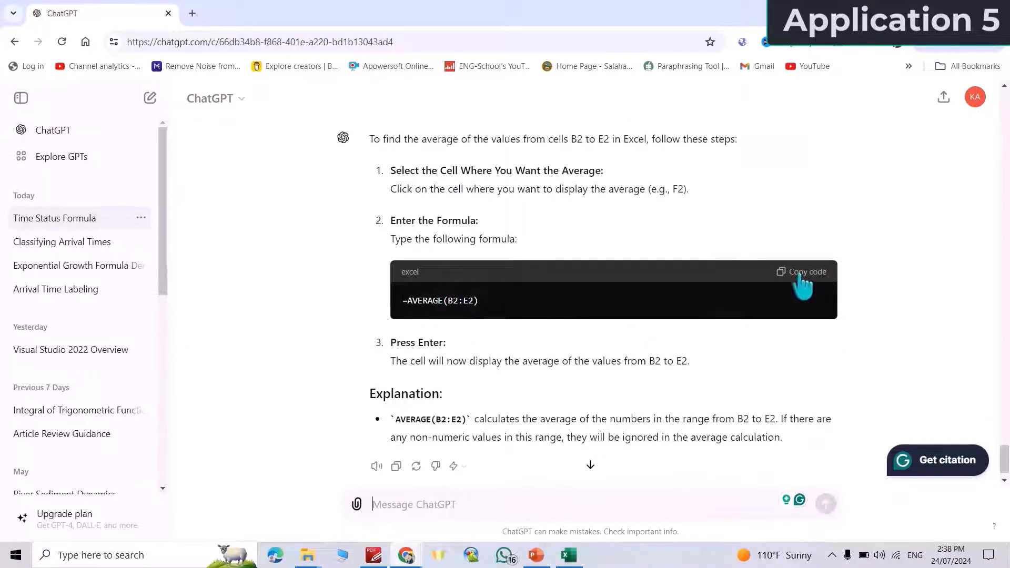
Copy ChatGPT's formula =AVERAGE(B2:E2) into cell F2 of the Excel Mark Sheet and fill it down to F7.
click(801, 272)
click(568, 555)
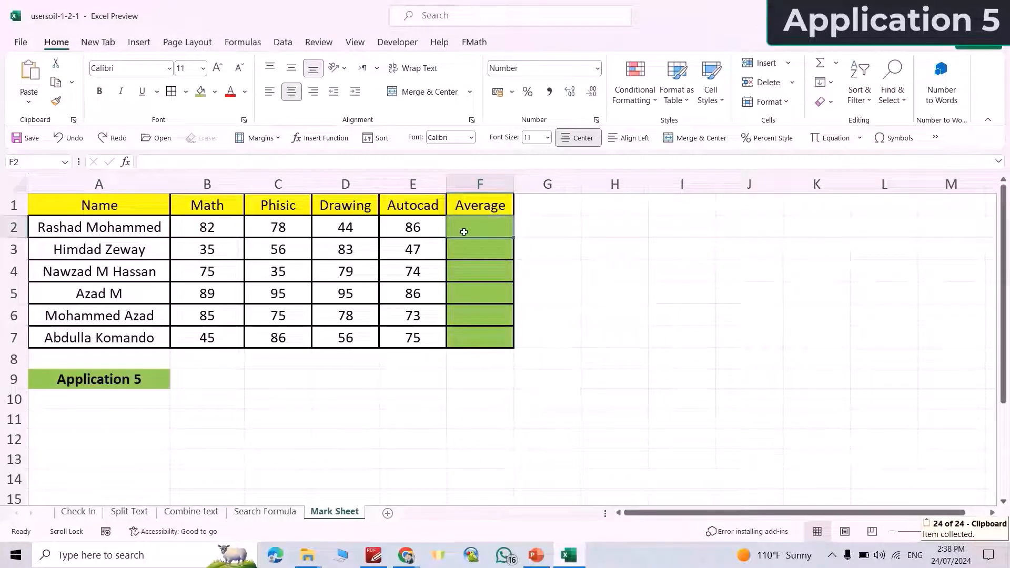
key(ctrl+v)
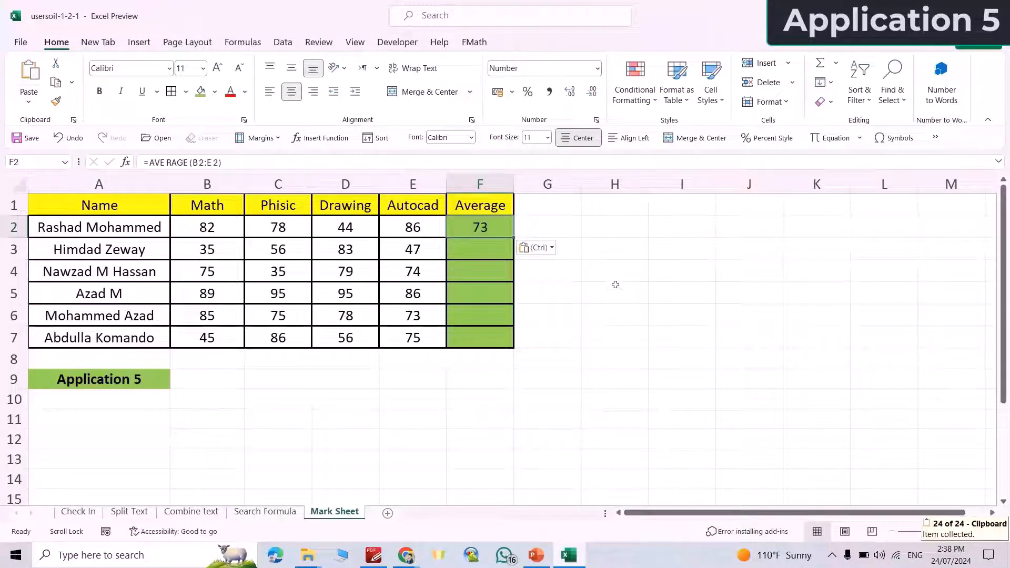
drag(513, 238, 495, 343)
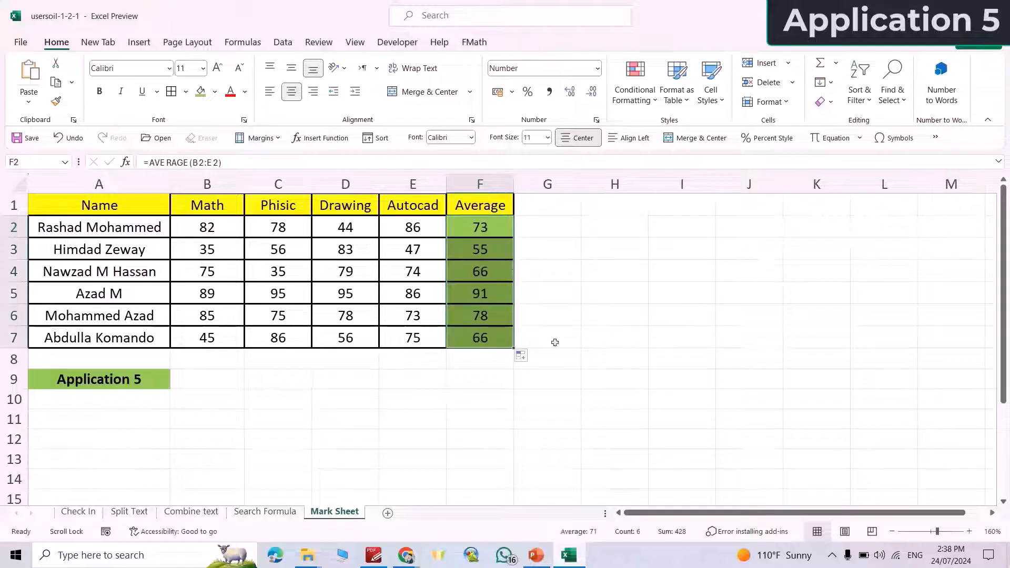
click(480, 378)
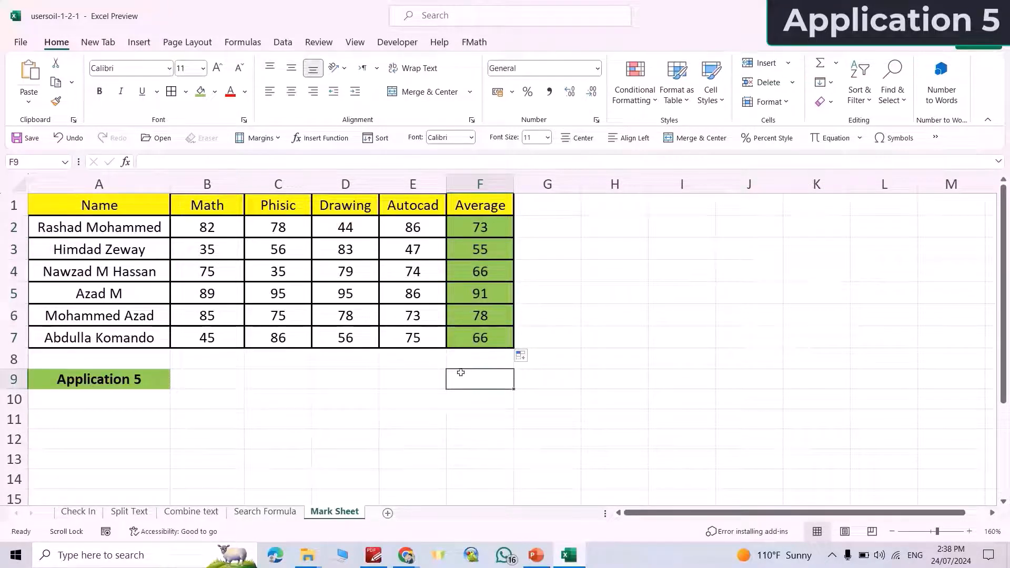
Switch to ChatGPT and send the prompt "Highlight marks Below 50 In excel, Create Formula".
mouse_move(406, 562)
click(494, 529)
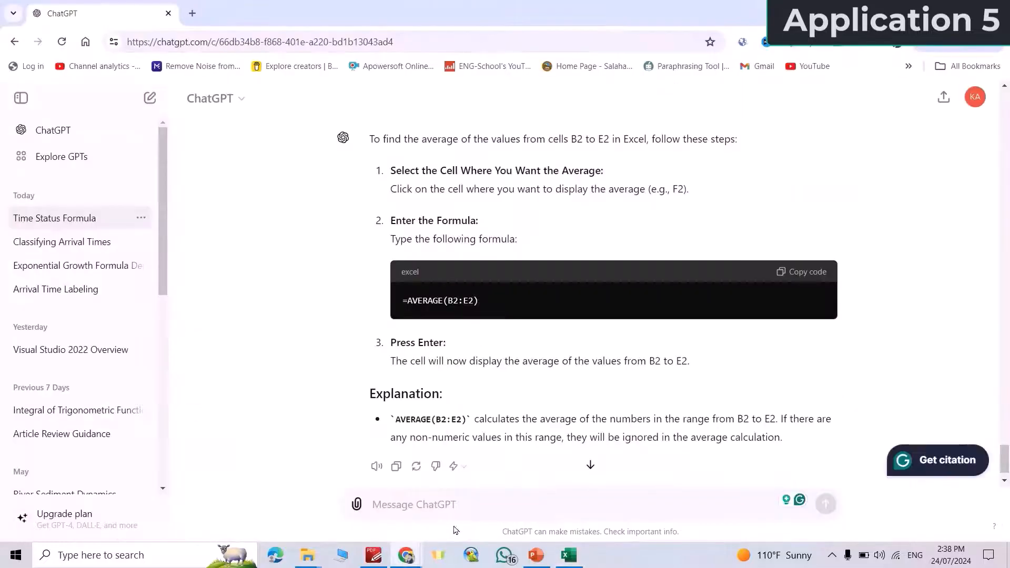
text(Highlight)
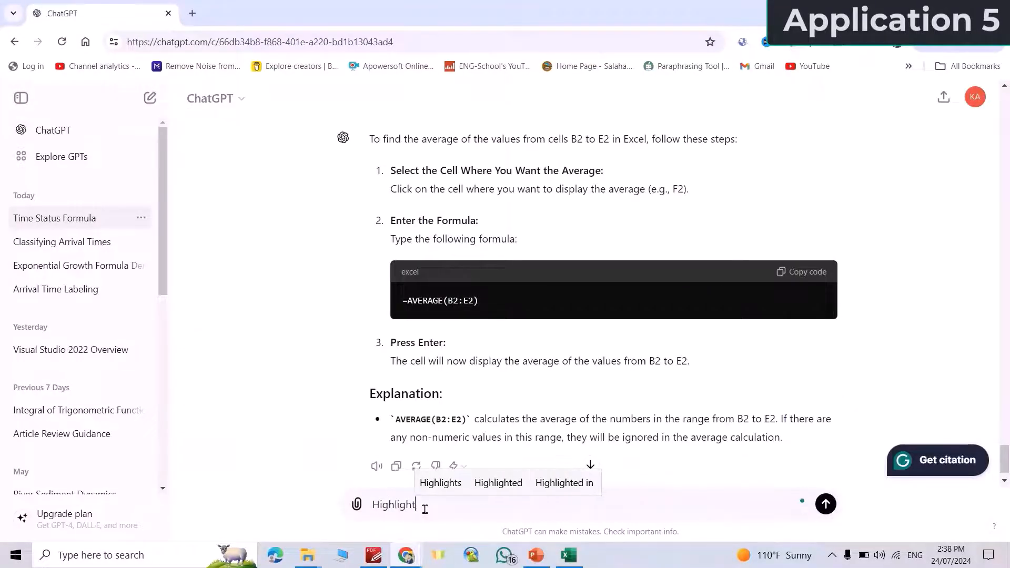
text( marks Below 50)
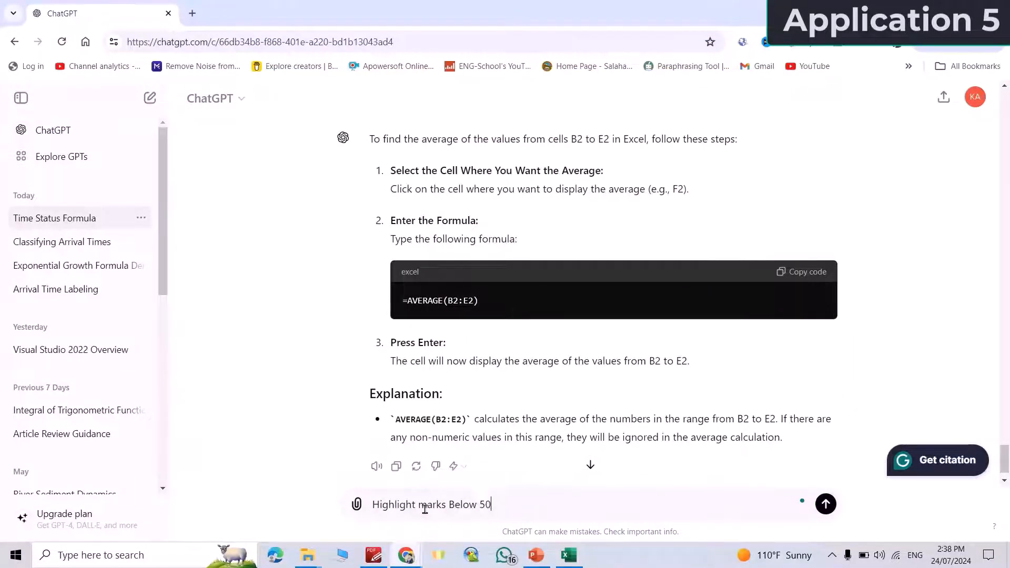
text( In excel, Create F)
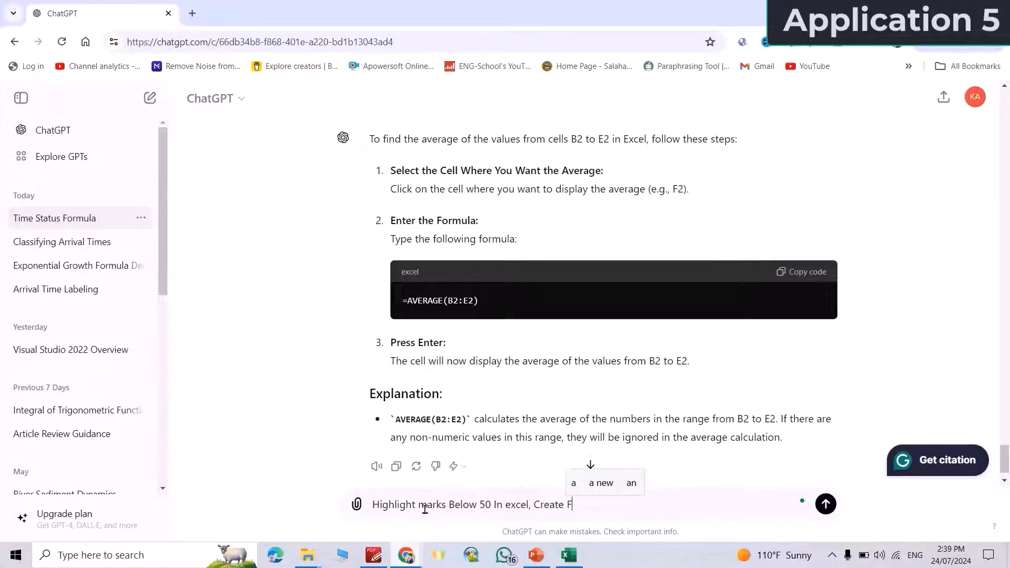
text(ormula)
key(Return)
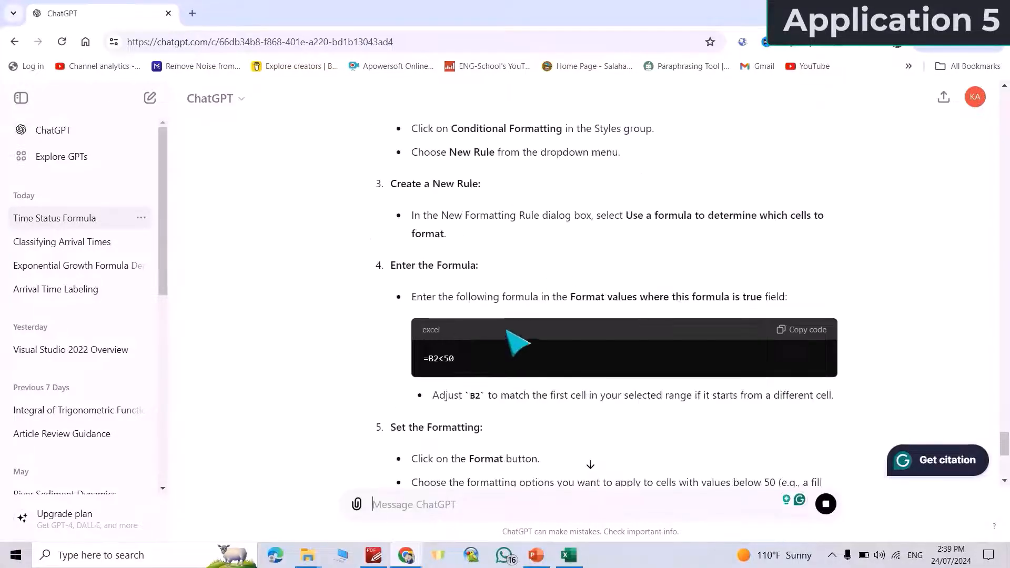
Arrange the Excel and ChatGPT windows side by side, keeping the steps for highlighting marks in view.
scroll(541, 263, up, 4)
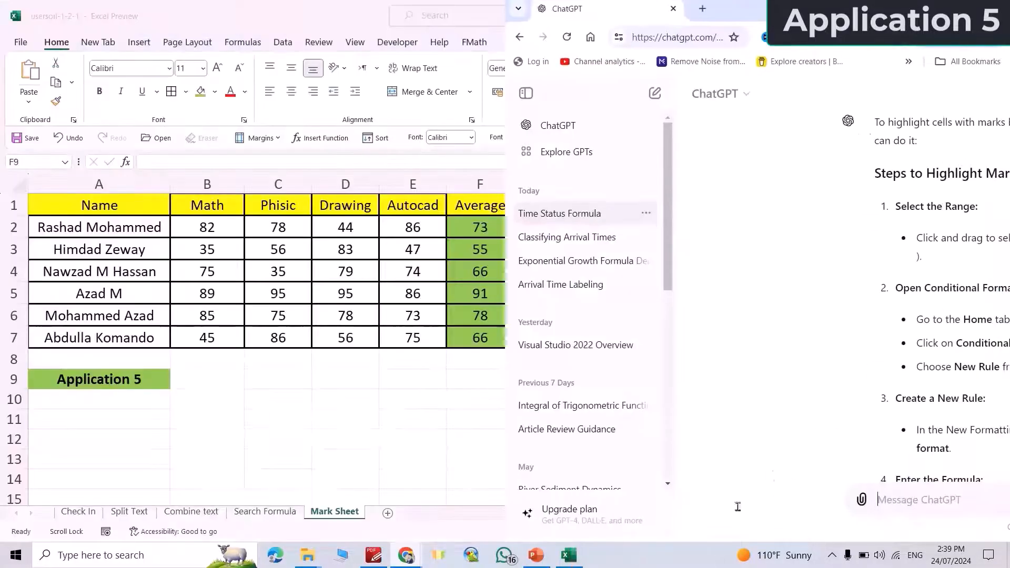
key(super+Left)
click(658, 147)
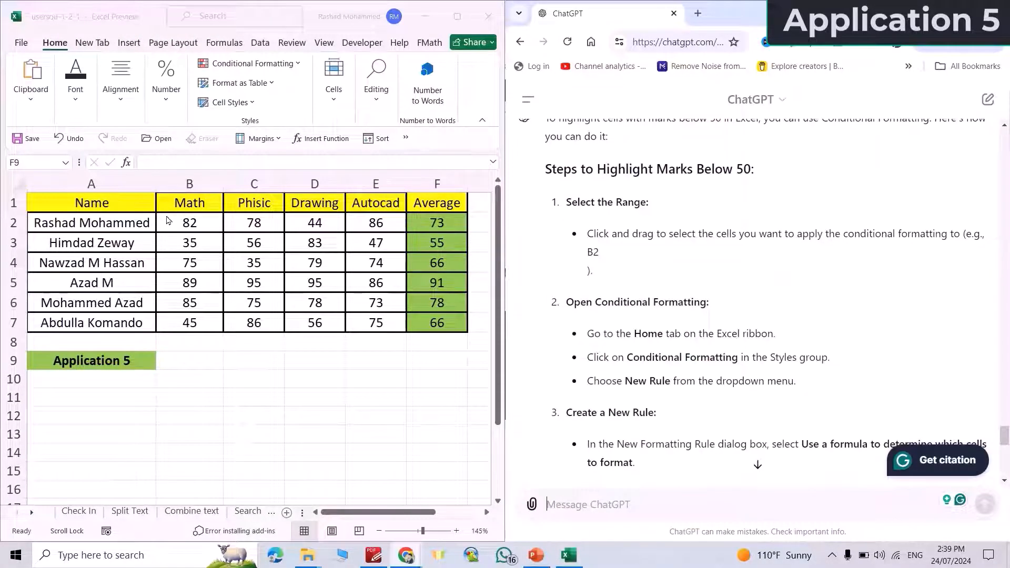
Start a new conditional formatting rule for B2:F7 in Excel that uses a formula to determine which cells to format.
click(168, 222)
drag(198, 222, 447, 318)
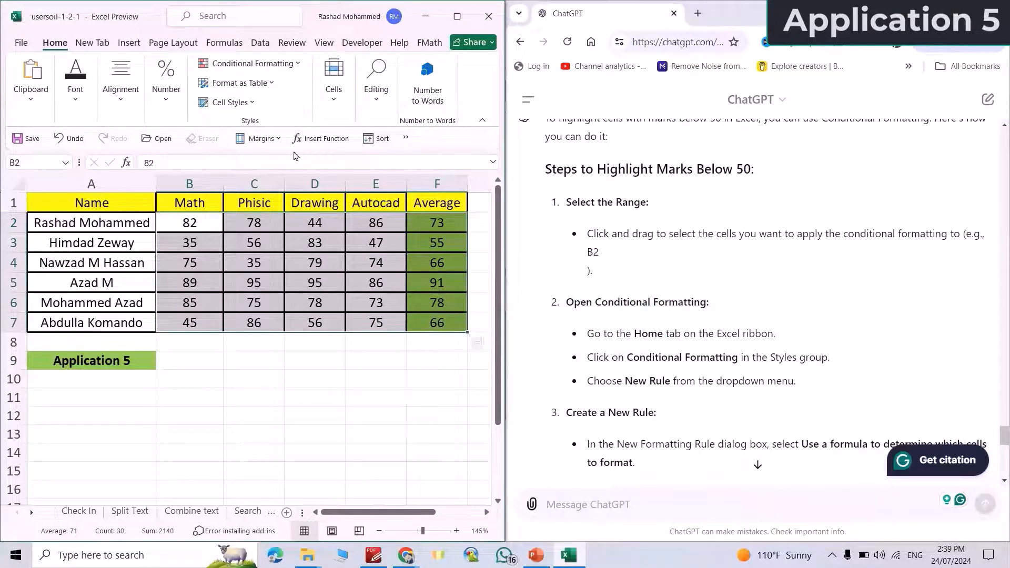
click(229, 65)
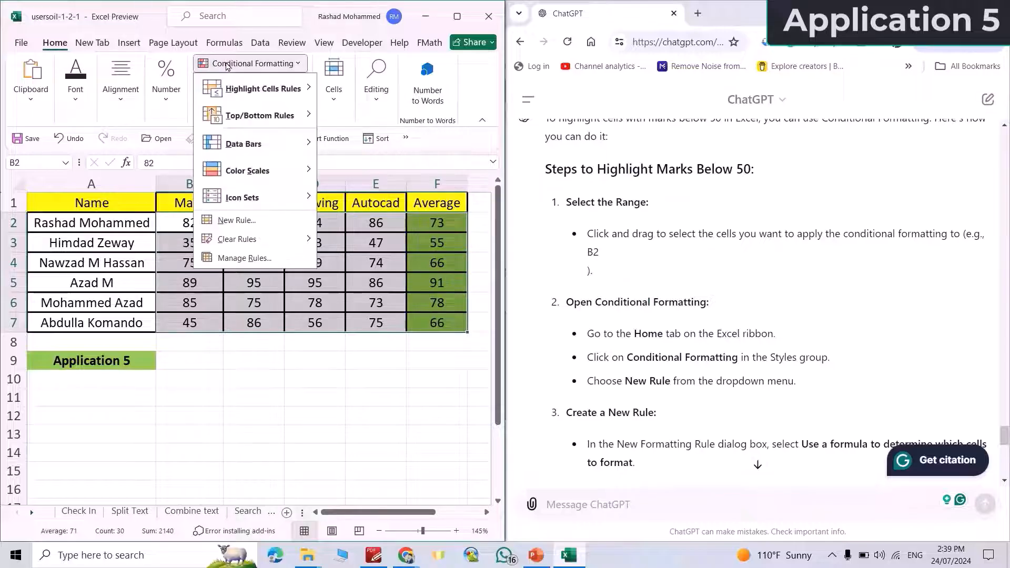
click(236, 221)
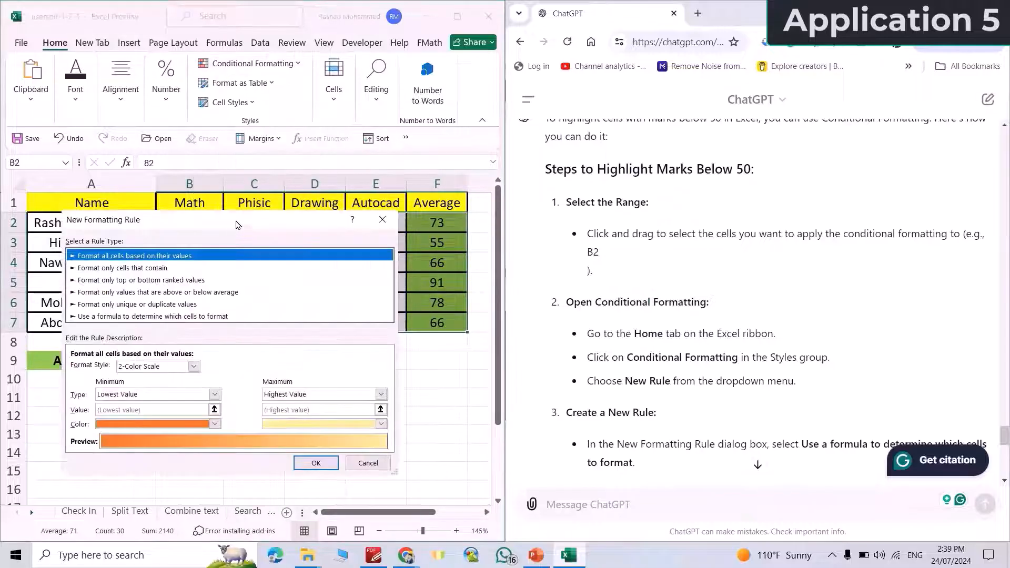
click(109, 316)
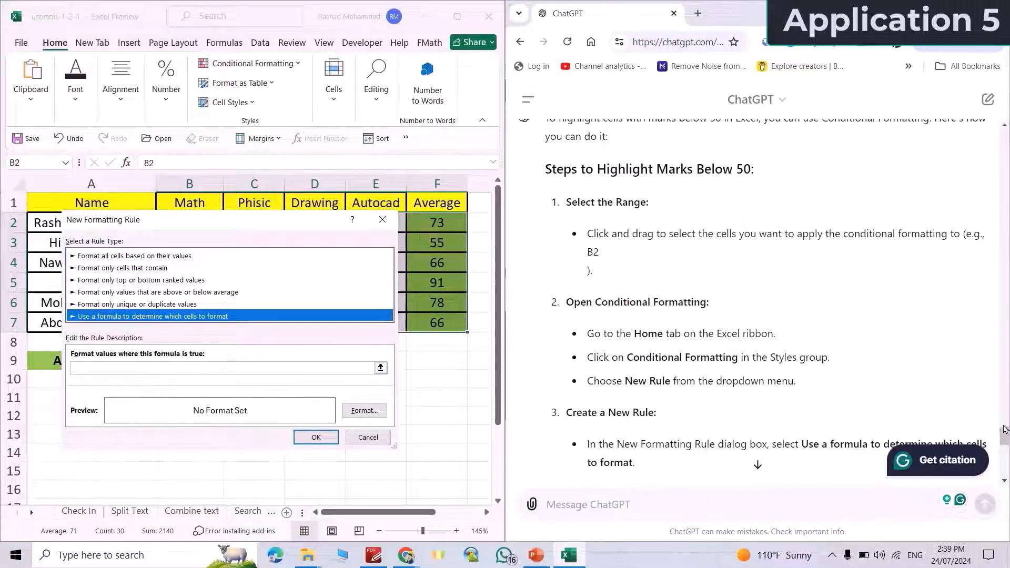
Copy ChatGPT's formula =B2<50 into the new formatting rule as its condition.
drag(1004, 428, 1004, 439)
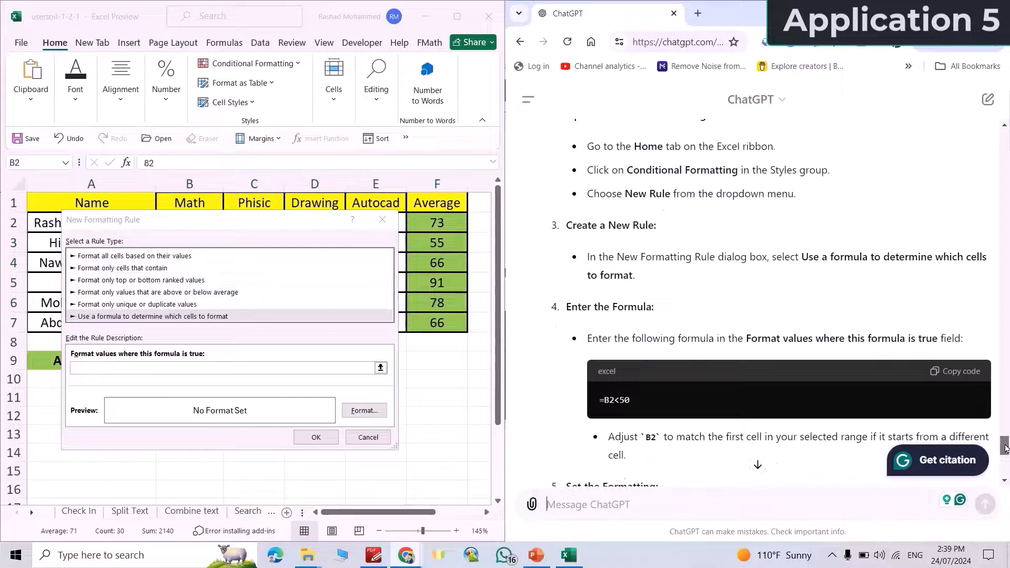
click(955, 373)
click(152, 370)
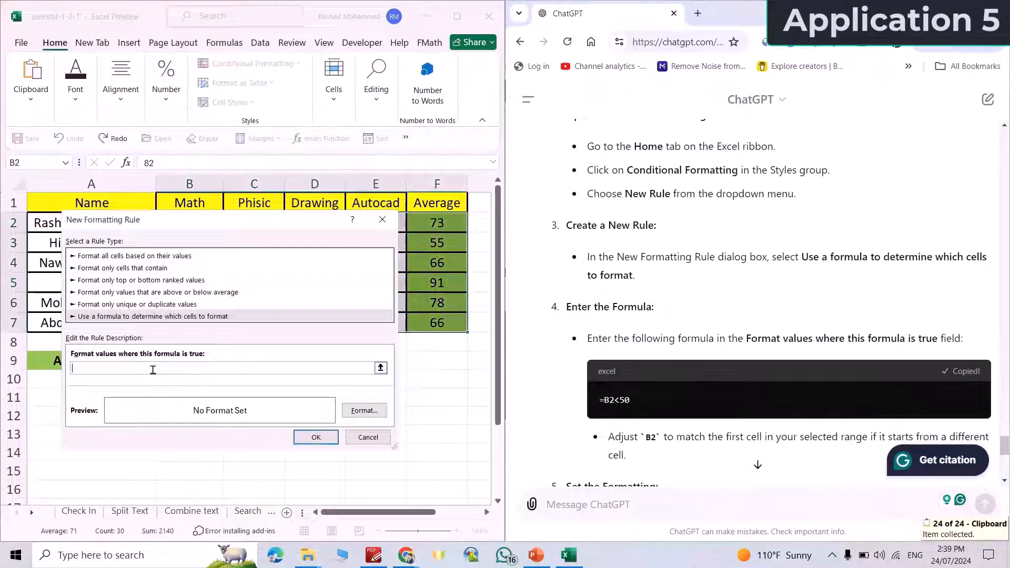
Give the rule a red background fill, apply it to the marks, and maximize the Excel window.
scroll(805, 410, down, 2)
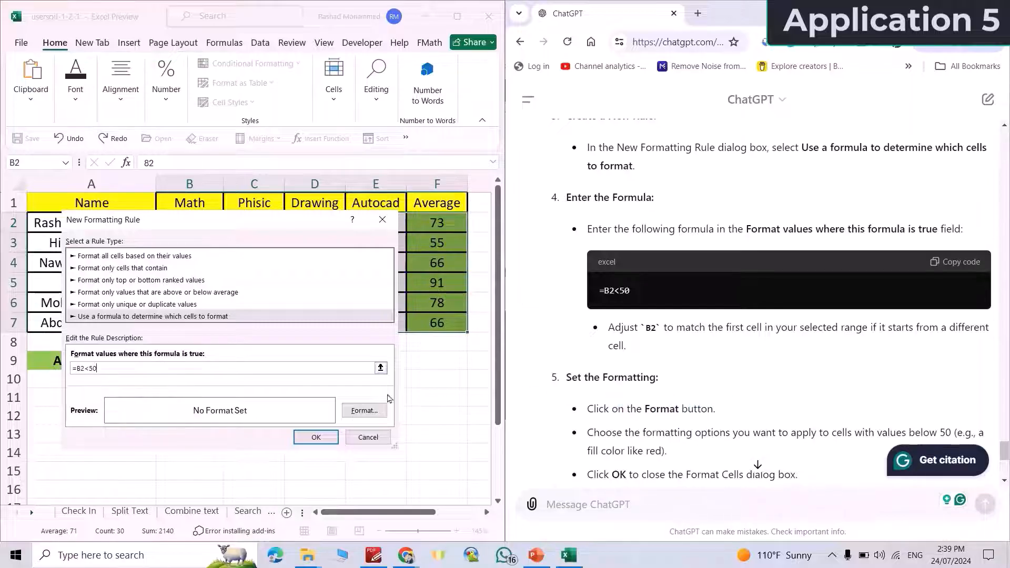
click(364, 410)
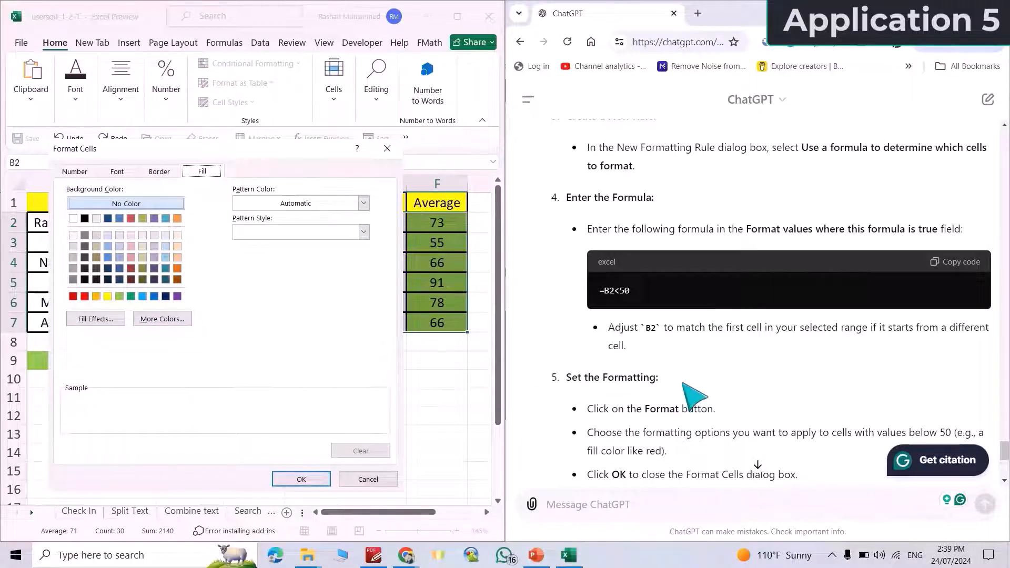
scroll(689, 397, down, 2)
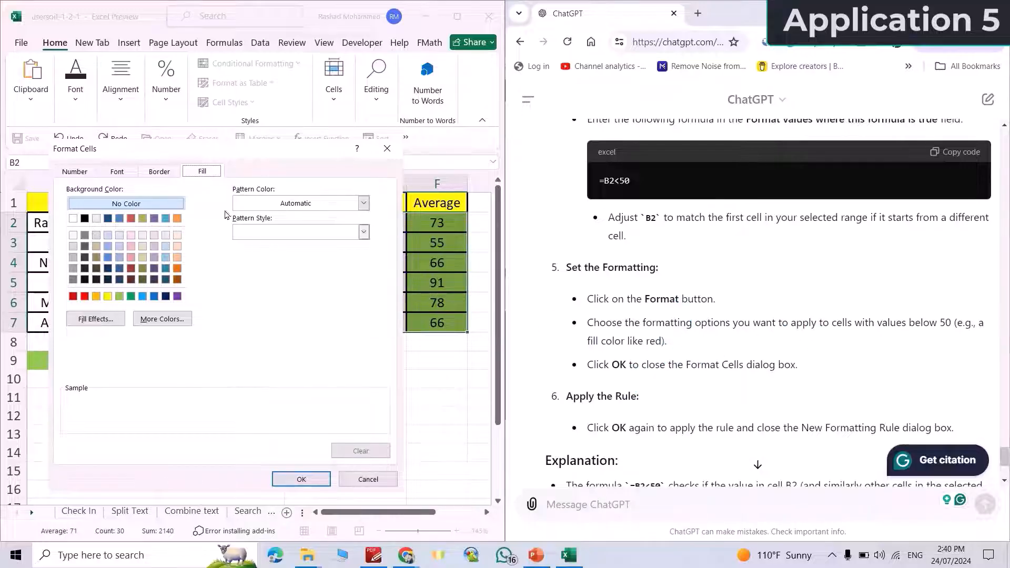
click(107, 296)
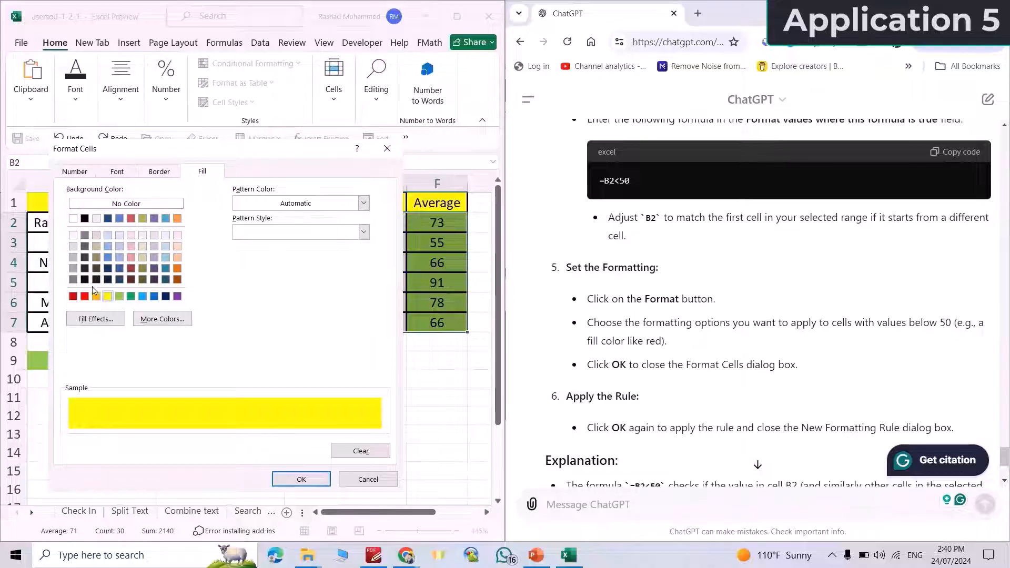
click(85, 297)
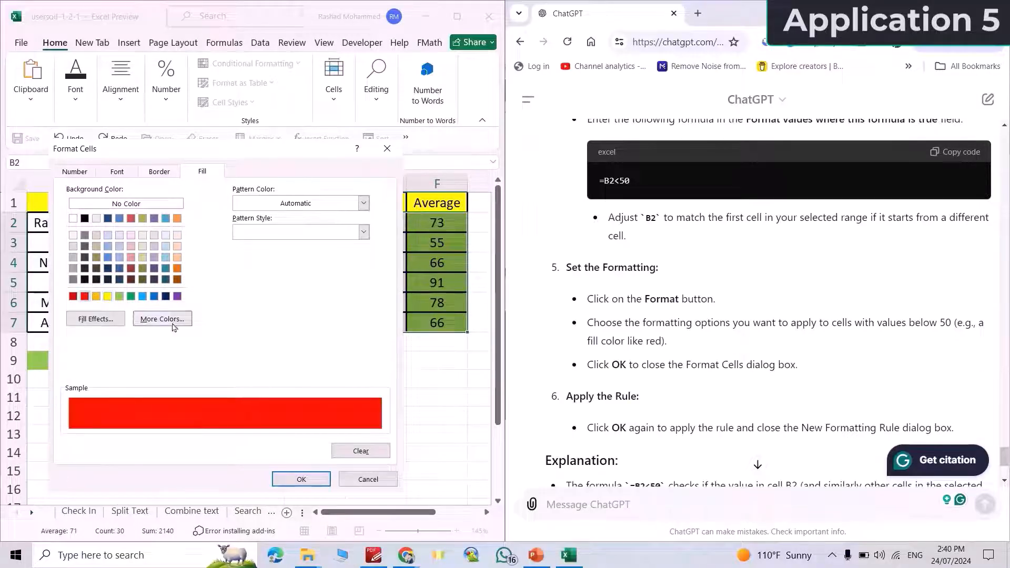
click(305, 480)
click(316, 437)
click(389, 398)
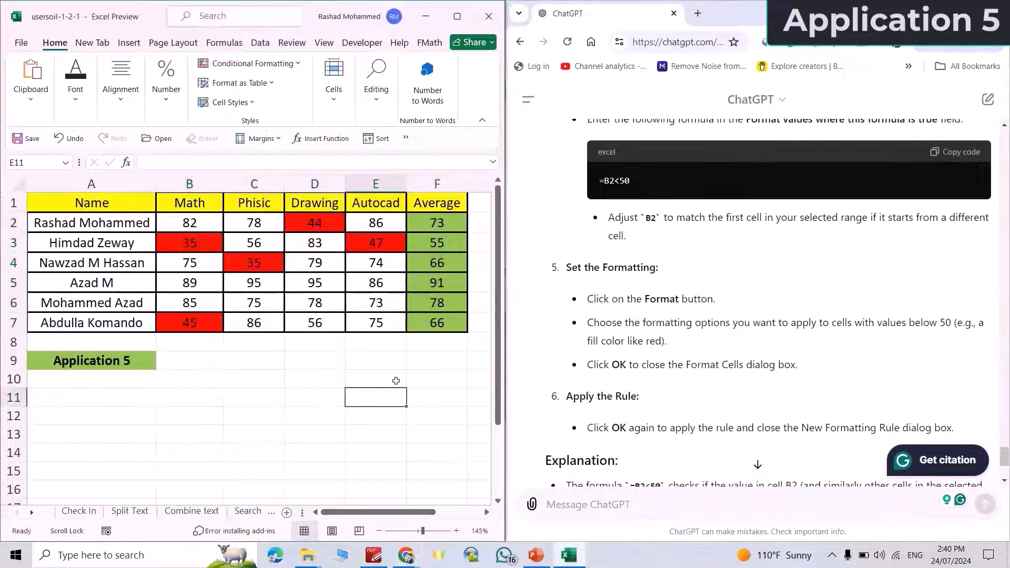
key(super+Up)
ctrl+scroll(336, 262, up, 3)
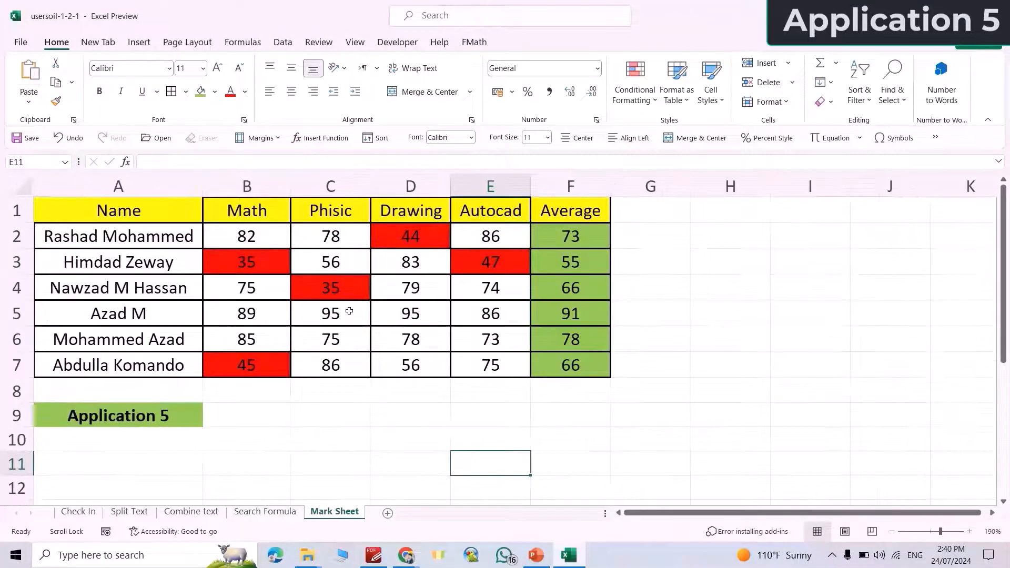